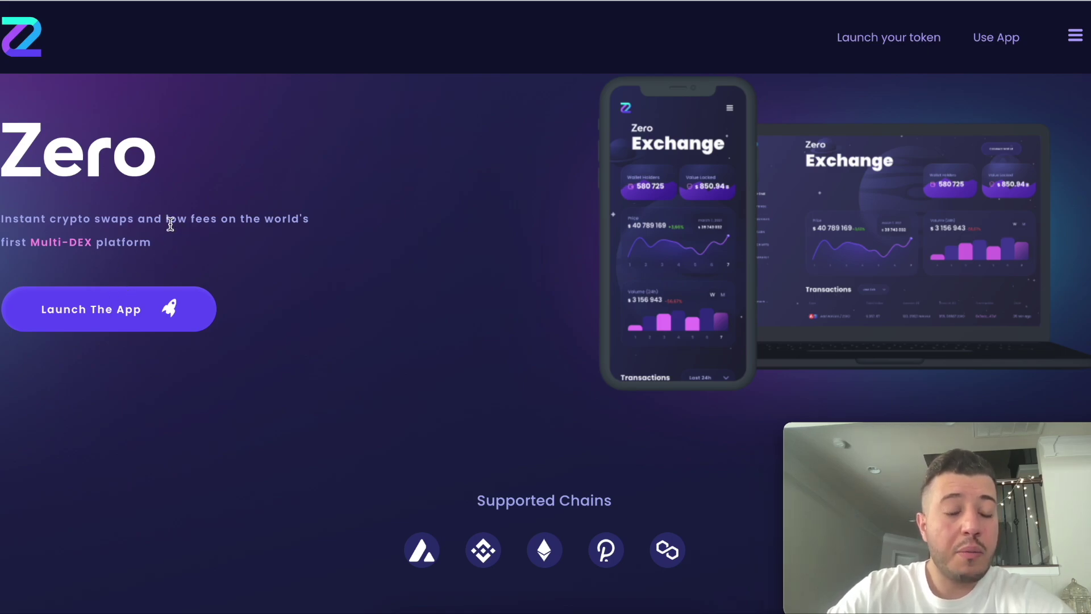
Step: Launch the Zero Exchange app and open its pools page
{"action": "left_click", "coordinate": [136, 322]}
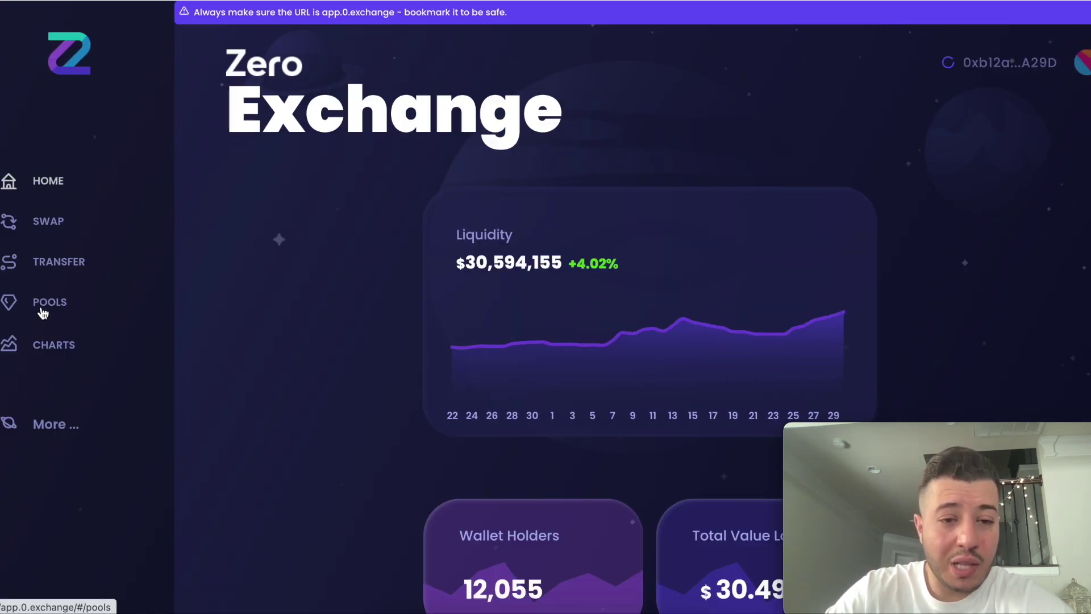
{"action": "left_click", "coordinate": [42, 309]}
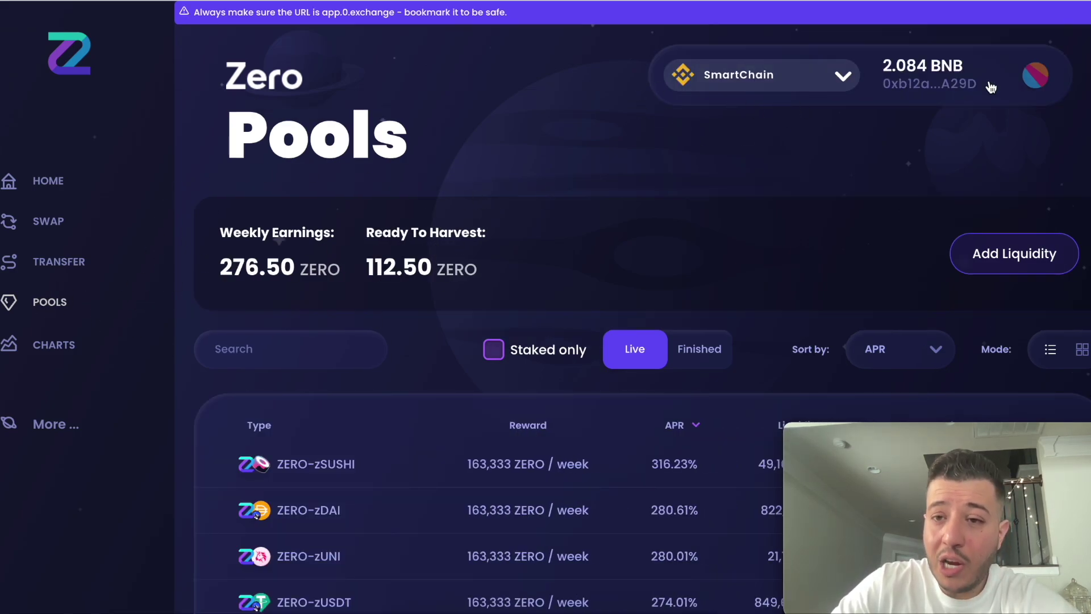
Step: Switch the MetaMask wallet network from BSC to Ethereum Mainnet and return to the pools list
{"action": "left_click", "coordinate": [817, 88]}
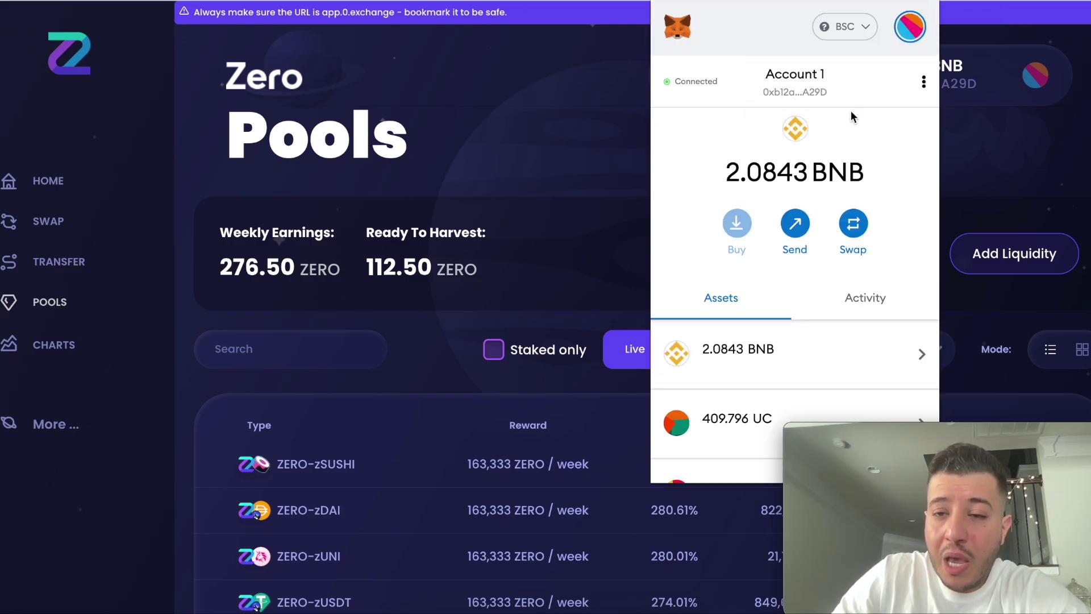
{"action": "left_click", "coordinate": [841, 27]}
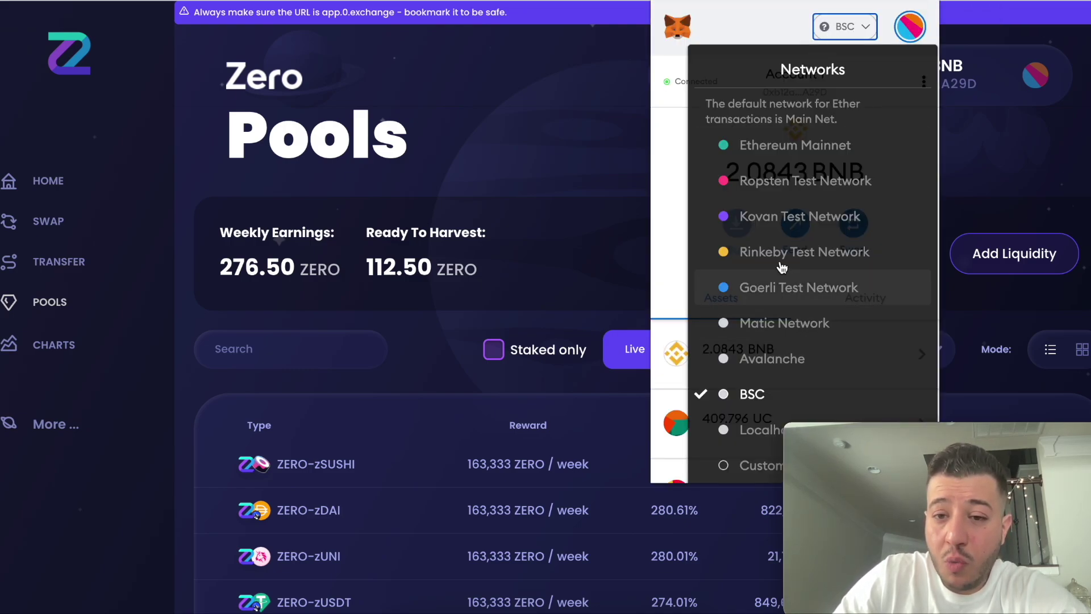
{"action": "left_click", "coordinate": [775, 149]}
{"action": "left_click", "coordinate": [534, 168]}
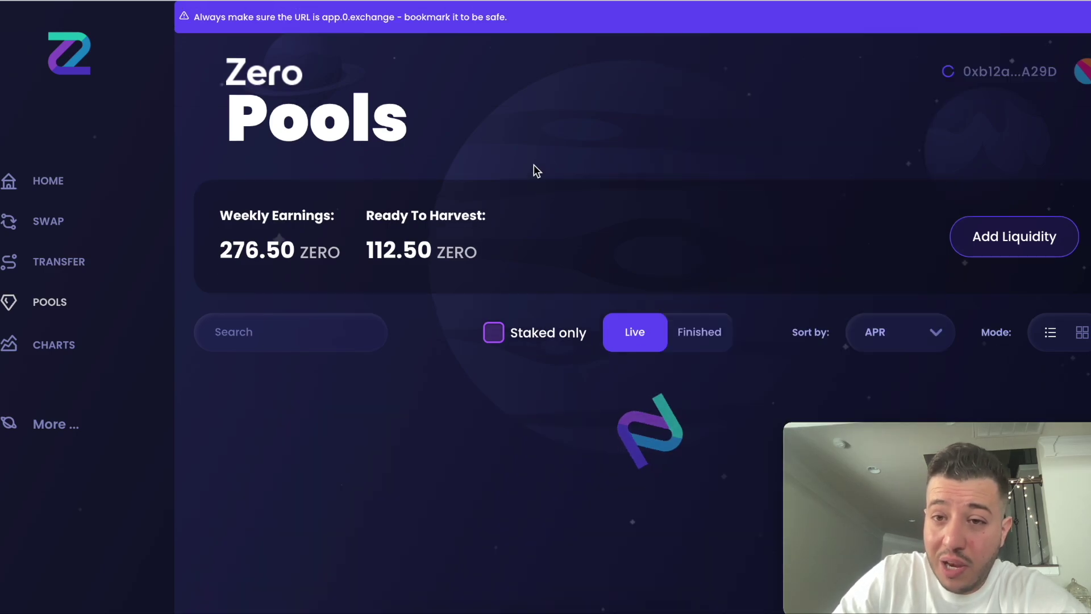
Step: Switch the MetaMask wallet network to Avalanche and look over that chain's pools
{"action": "left_click", "coordinate": [941, 1]}
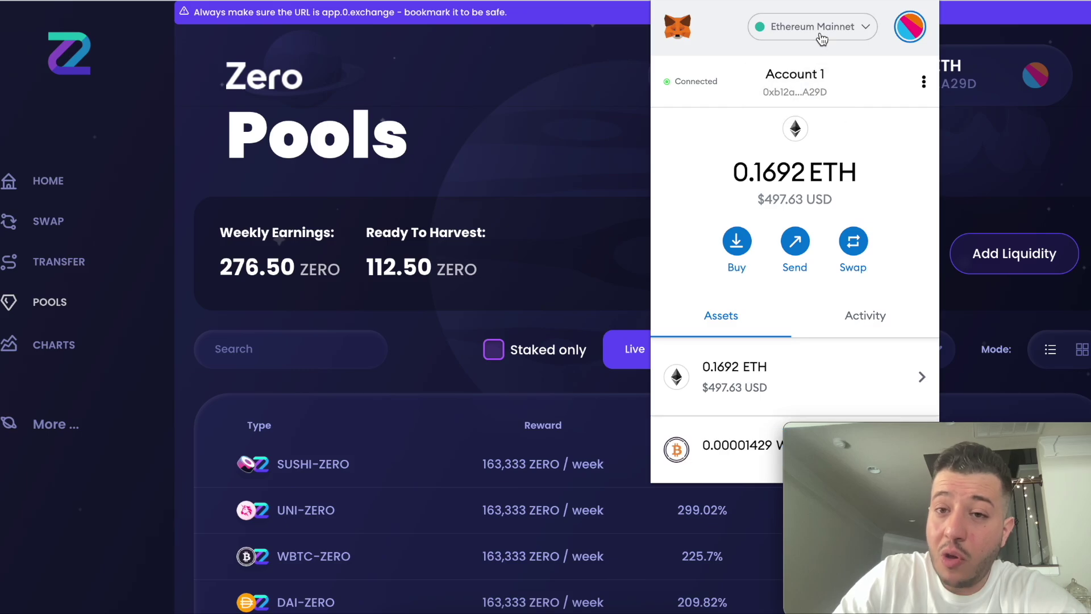
{"action": "left_click", "coordinate": [813, 26]}
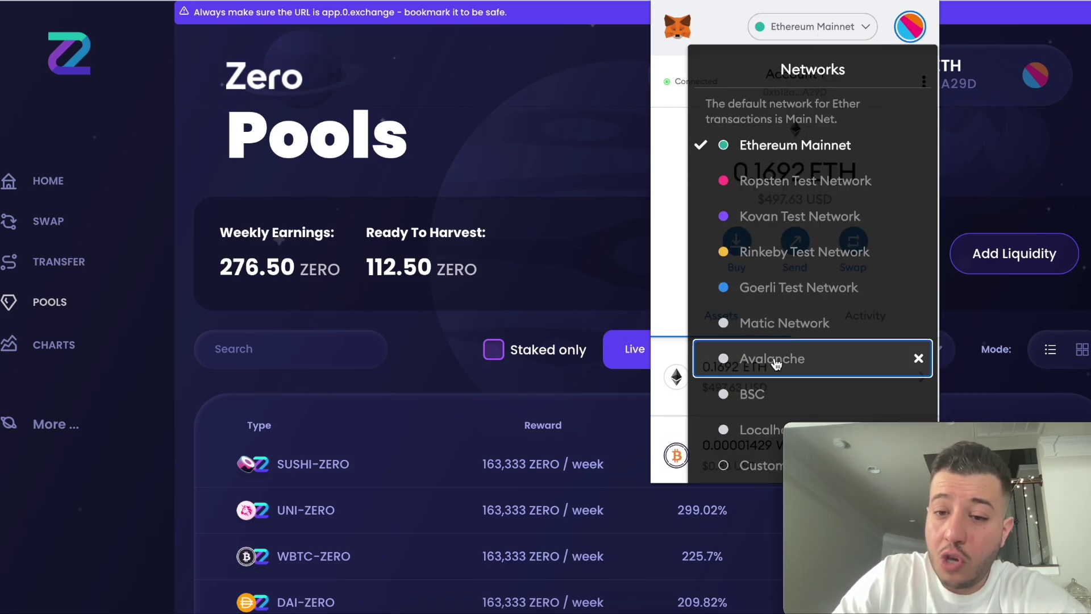
{"action": "left_click", "coordinate": [707, 361]}
{"action": "left_click", "coordinate": [558, 139]}
{"action": "scroll", "coordinate": [670, 582], "scroll_direction": "down", "scroll_amount": 2}
{"action": "scroll", "coordinate": [671, 581], "scroll_direction": "up", "scroll_amount": 2}
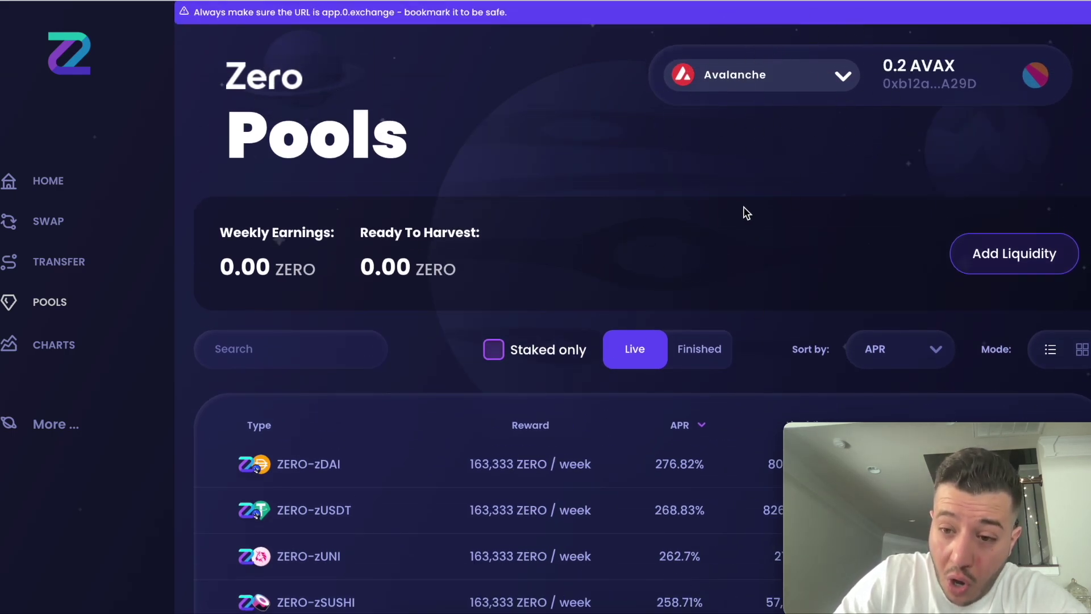
{"action": "scroll", "coordinate": [597, 225], "scroll_direction": "down", "scroll_amount": 2}
{"action": "scroll", "coordinate": [593, 370], "scroll_direction": "up", "scroll_amount": 2}
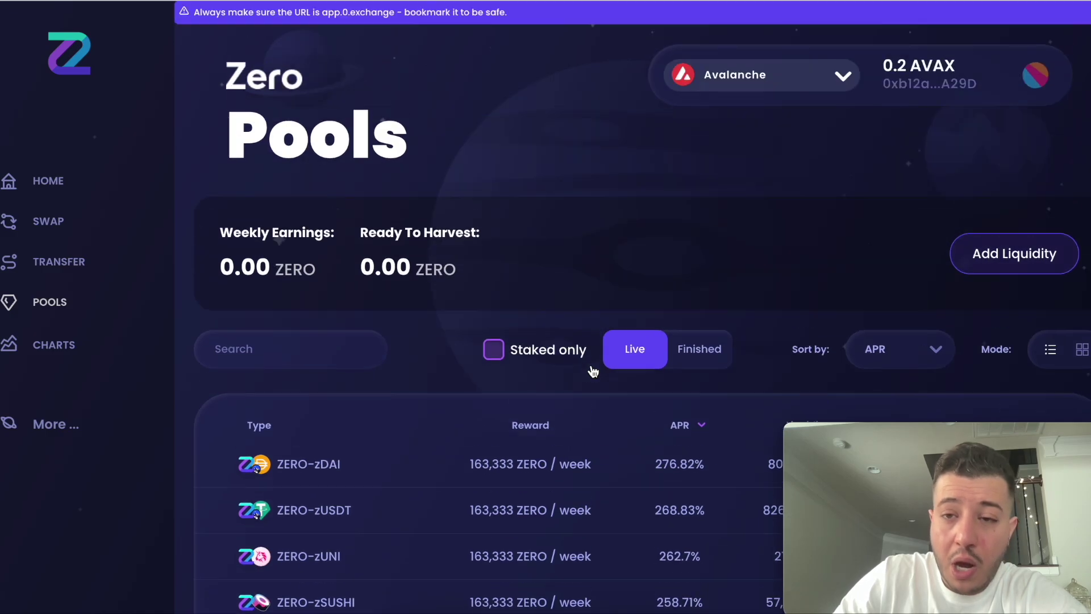
Step: Check the blockchains offered by the exchange and switch the MetaMask wallet network back to BSC
{"action": "left_click", "coordinate": [737, 80]}
{"action": "left_click", "coordinate": [572, 266]}
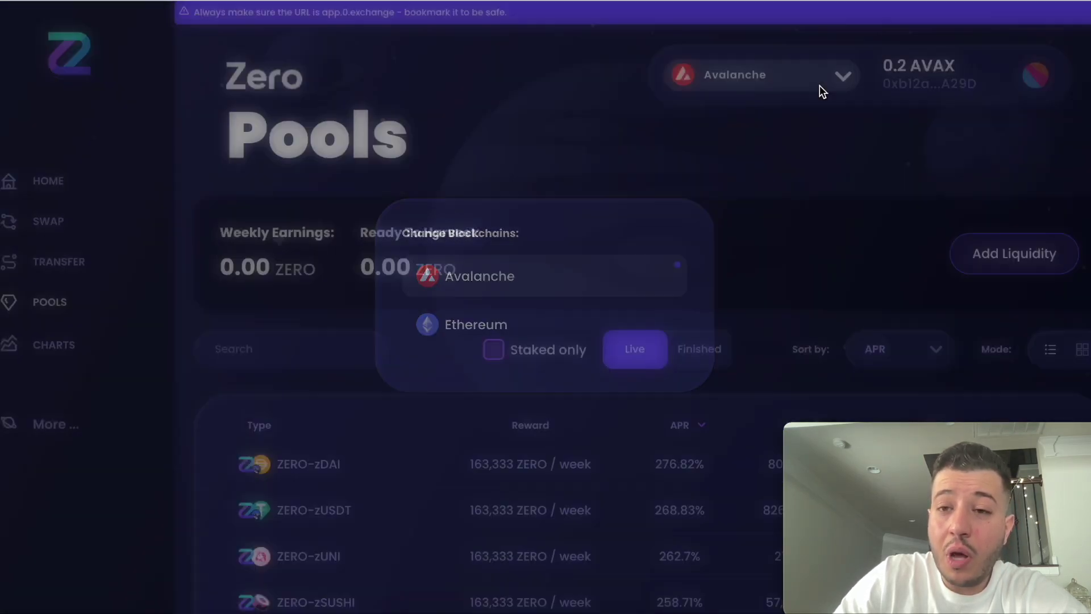
{"action": "left_click", "coordinate": [926, 3]}
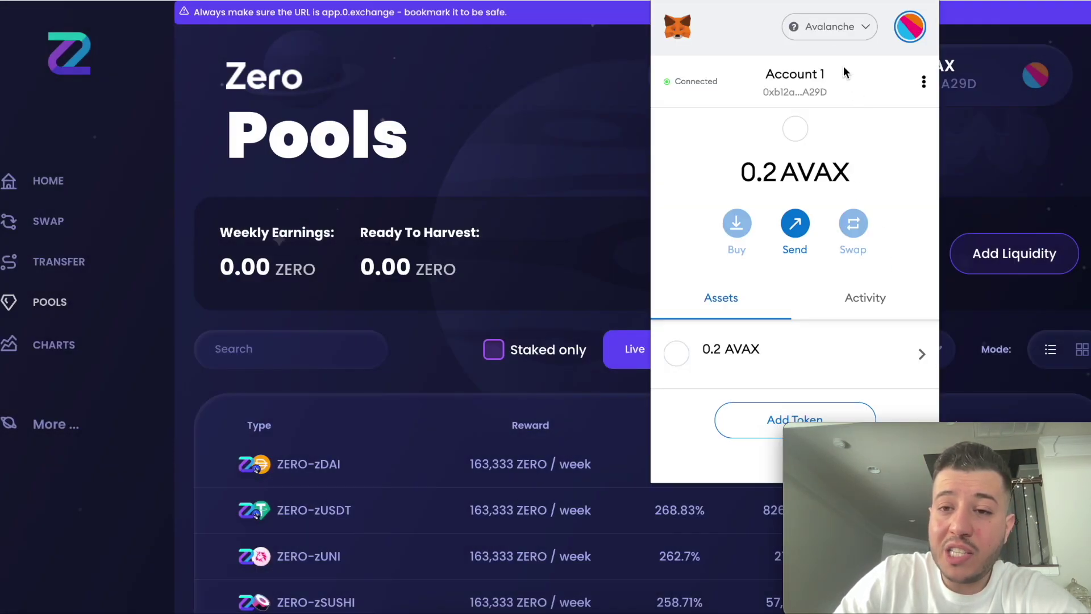
{"action": "left_click", "coordinate": [832, 27]}
{"action": "left_click", "coordinate": [796, 359]}
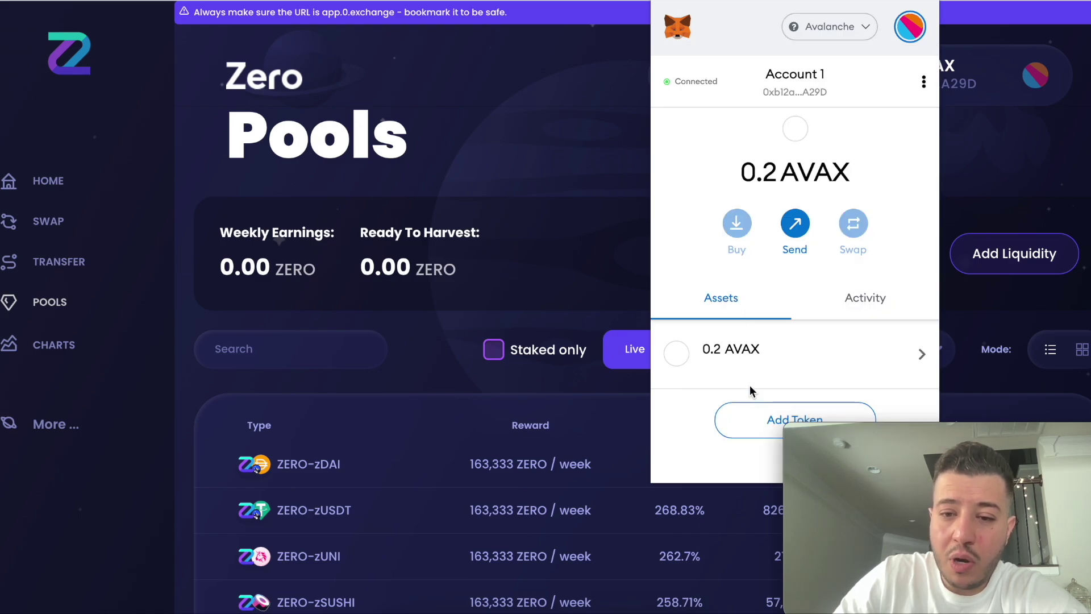
{"action": "left_click", "coordinate": [569, 122]}
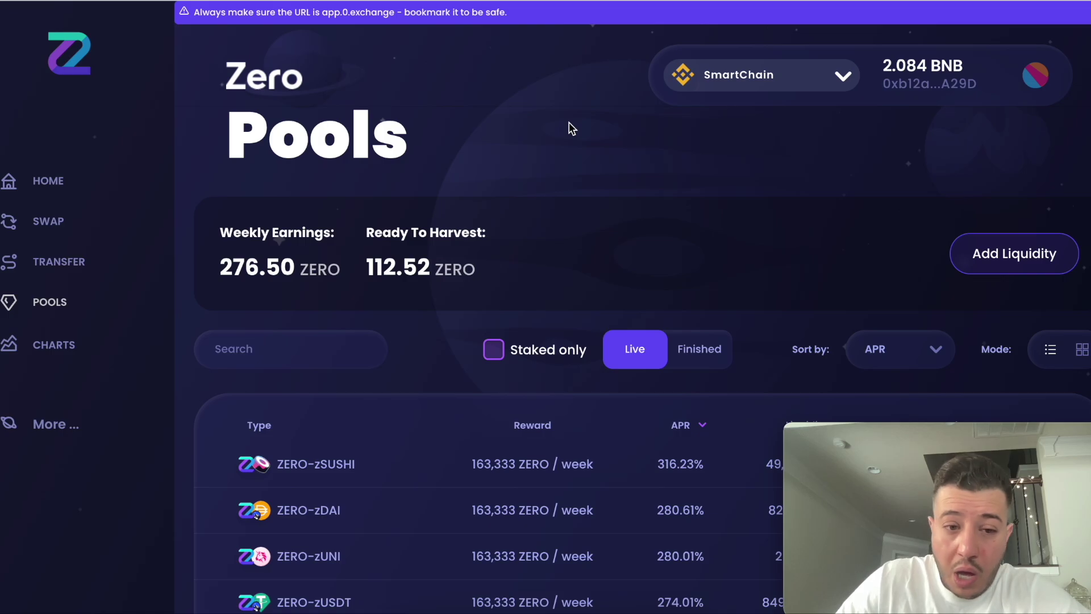
Step: Examine the weekly reward, APR and liquidity of each live Smart Chain pool
{"action": "scroll", "coordinate": [570, 122], "scroll_direction": "down", "scroll_amount": 1}
{"action": "scroll", "coordinate": [606, 415], "scroll_direction": "down", "scroll_amount": 2}
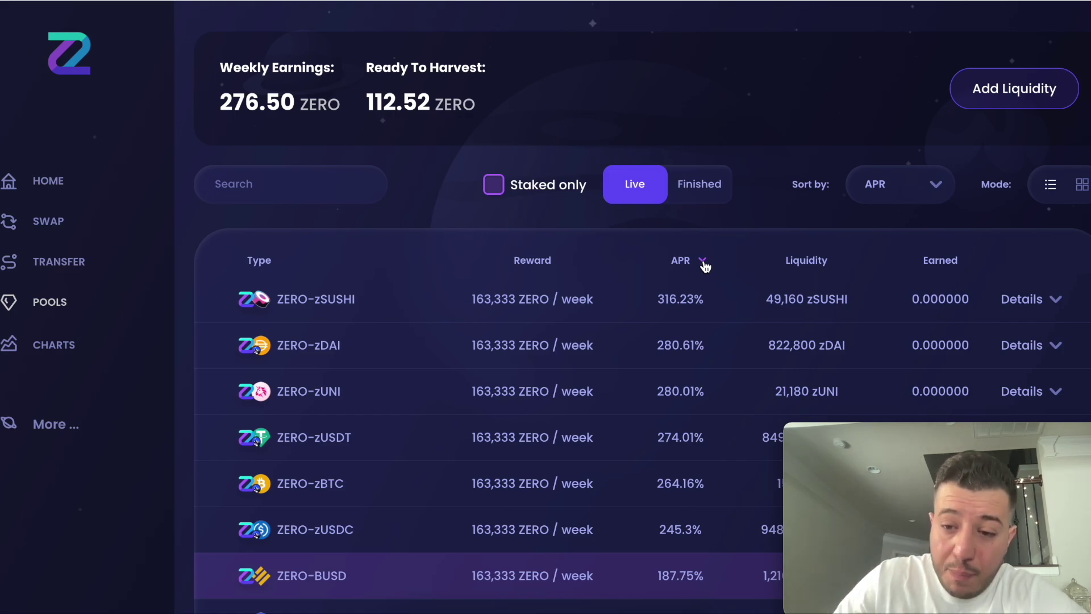
{"action": "scroll", "coordinate": [704, 266], "scroll_direction": "down", "scroll_amount": 1}
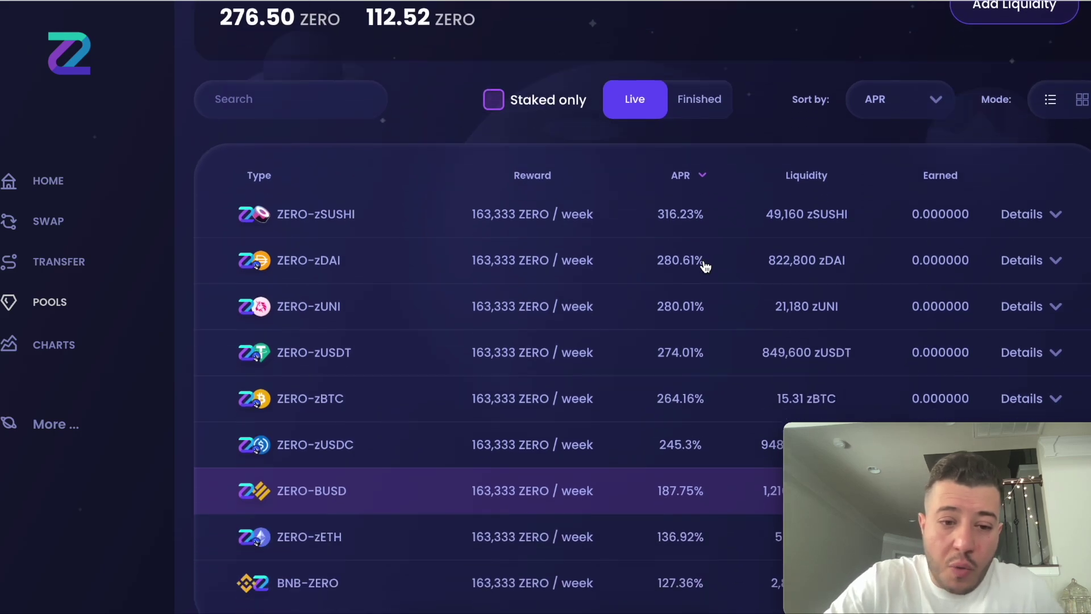
{"action": "scroll", "coordinate": [705, 266], "scroll_direction": "down", "scroll_amount": 1}
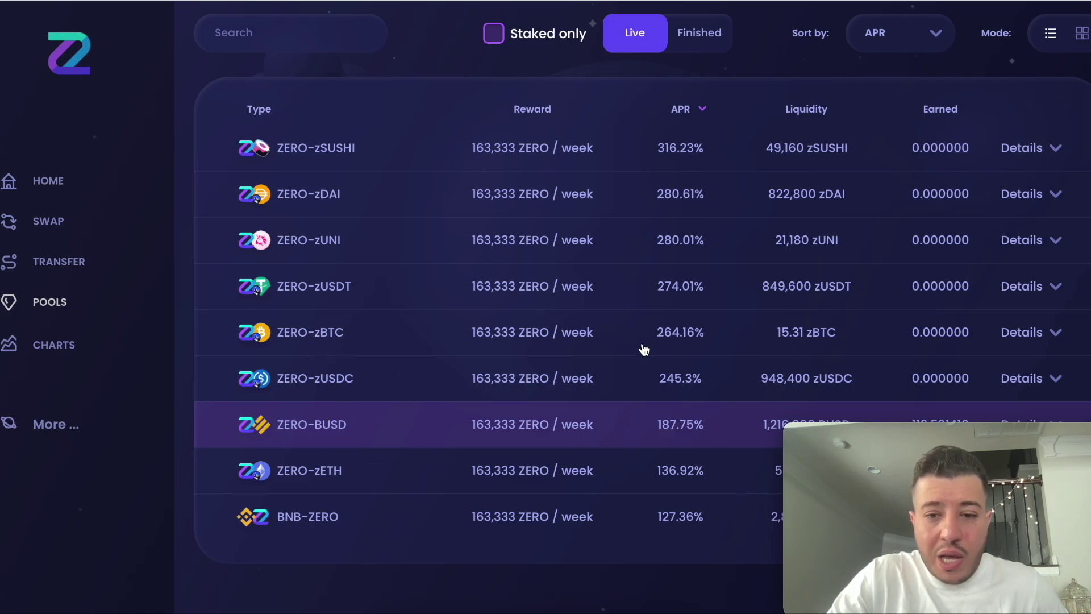
{"action": "scroll", "coordinate": [612, 354], "scroll_direction": "up", "scroll_amount": 2}
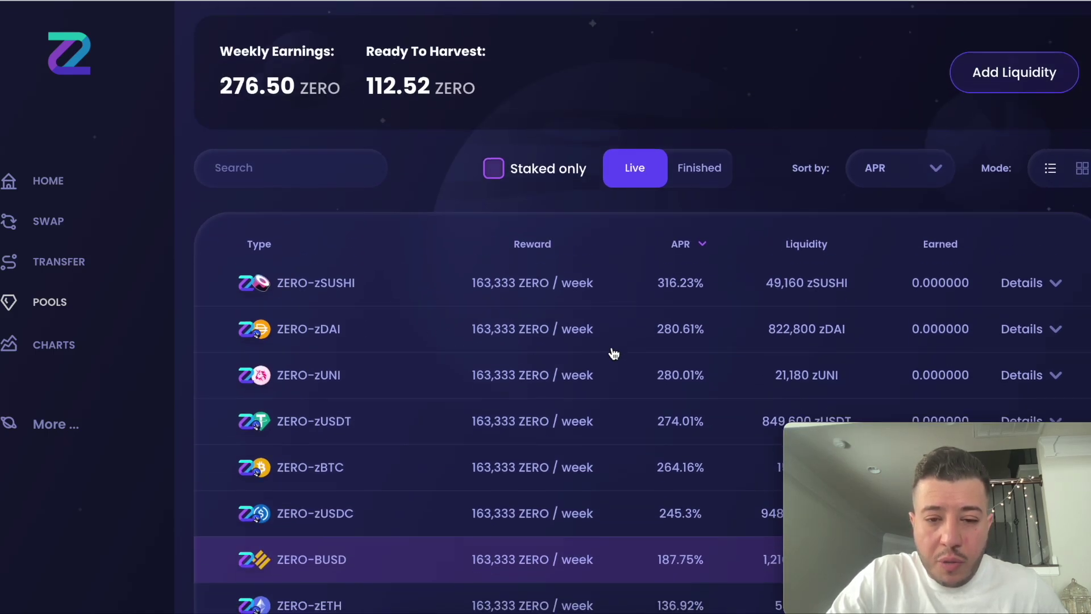
{"action": "scroll", "coordinate": [613, 353], "scroll_direction": "down", "scroll_amount": 1}
{"action": "scroll", "coordinate": [270, 593], "scroll_direction": "down", "scroll_amount": 1}
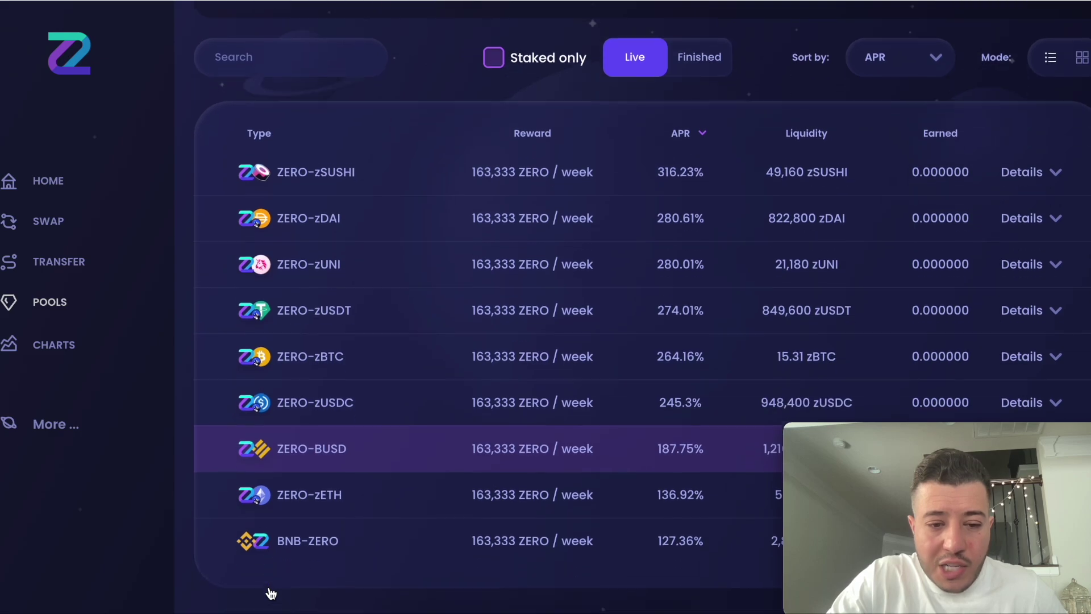
{"action": "scroll", "coordinate": [685, 531], "scroll_direction": "down", "scroll_amount": 1}
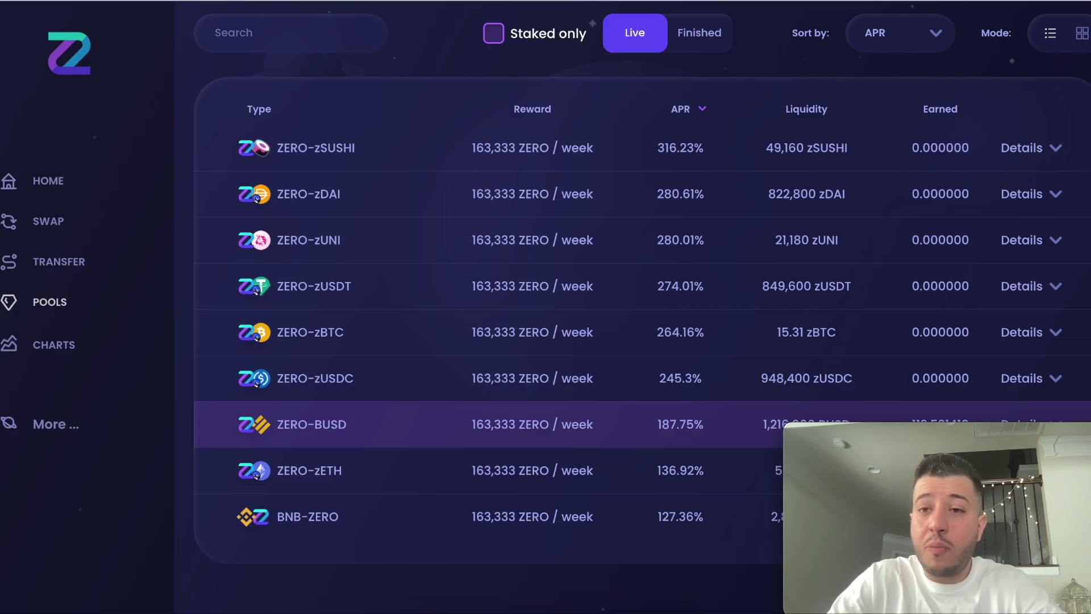
Step: Switch to Calculator, divide the BNB-ZERO pool's APR of 127 by 365 for the daily rate, and close it
{"action": "key", "text": "super+space"}
{"action": "type", "text": "calcu"}
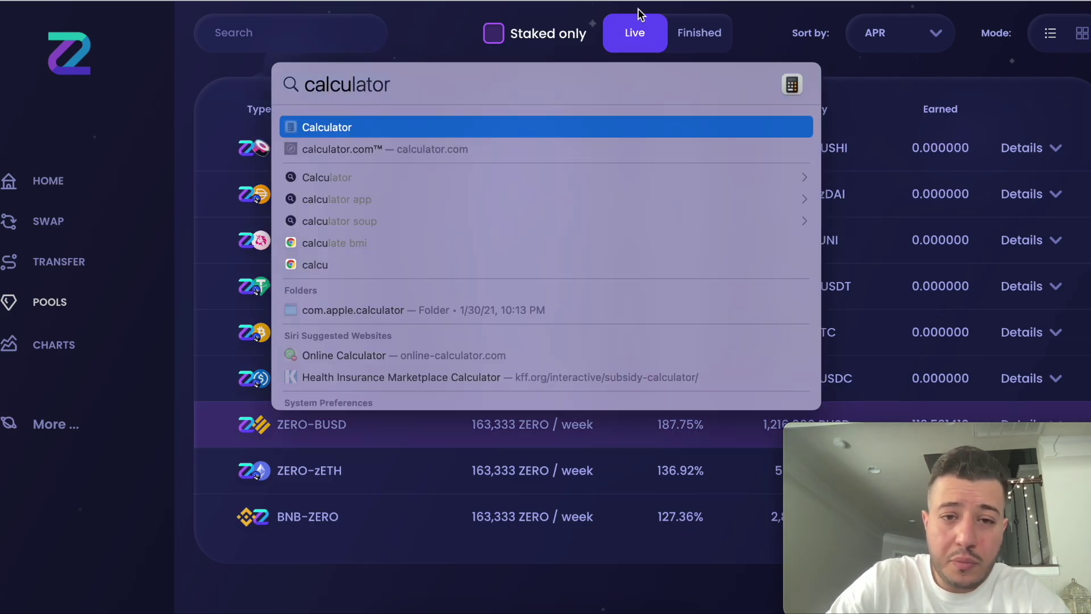
{"action": "left_click", "coordinate": [471, 124]}
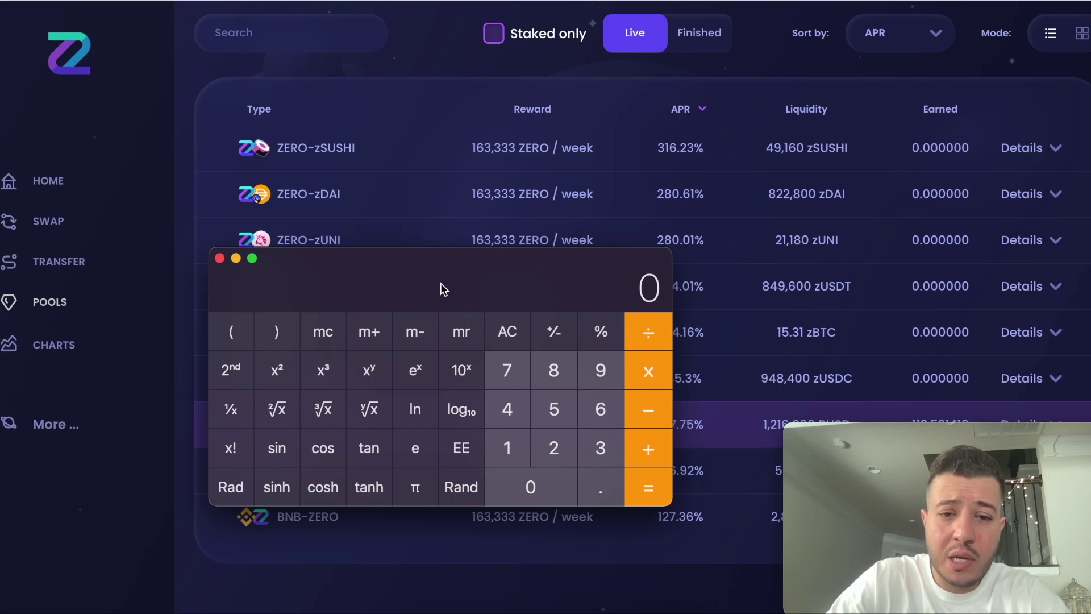
{"action": "type", "text": "127"}
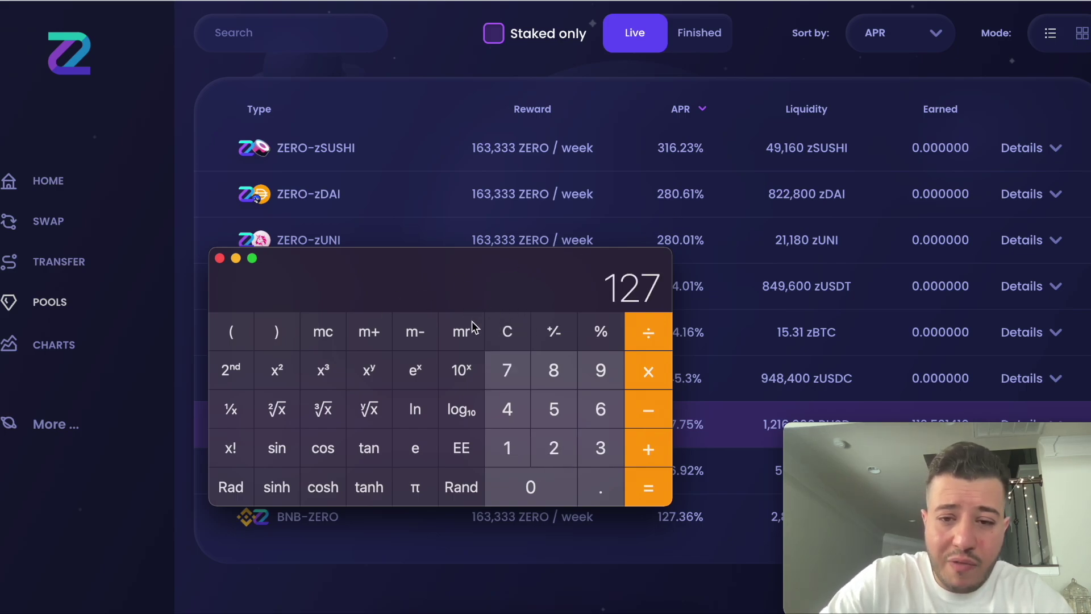
{"action": "left_click", "coordinate": [646, 332]}
{"action": "left_click", "coordinate": [602, 447]}
{"action": "left_click", "coordinate": [593, 419]}
{"action": "left_click", "coordinate": [567, 416]}
{"action": "left_click", "coordinate": [642, 486]}
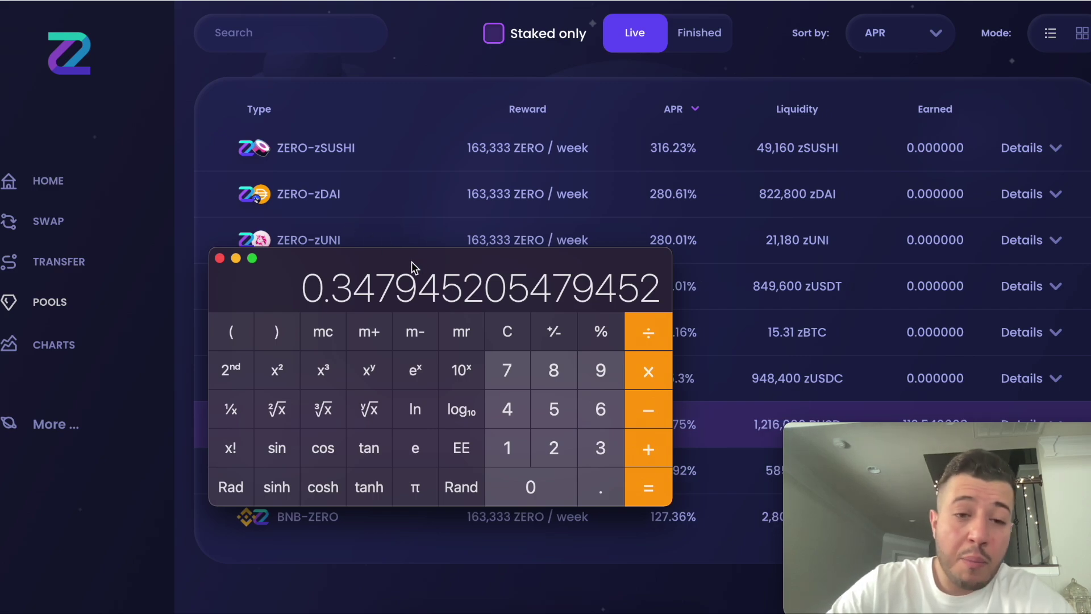
{"action": "left_click_drag", "start_coordinate": [294, 269], "coordinate": [131, 41]}
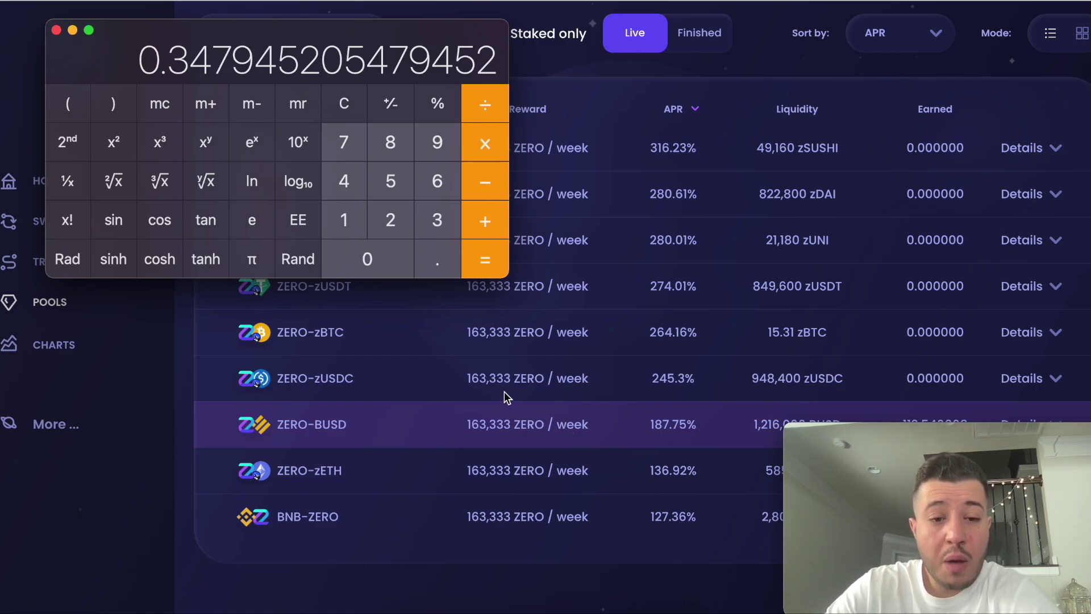
{"action": "left_click", "coordinate": [57, 30]}
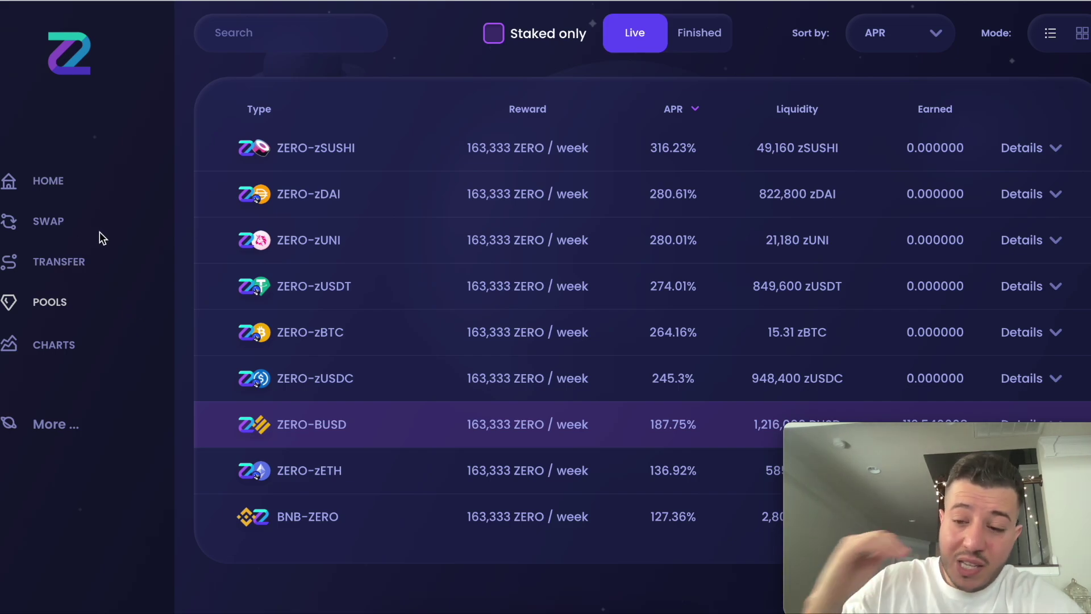
Step: Set up a token swap with BNB as the source token and 0.5 as the amount
{"action": "left_click", "coordinate": [51, 230]}
{"action": "left_click", "coordinate": [544, 276]}
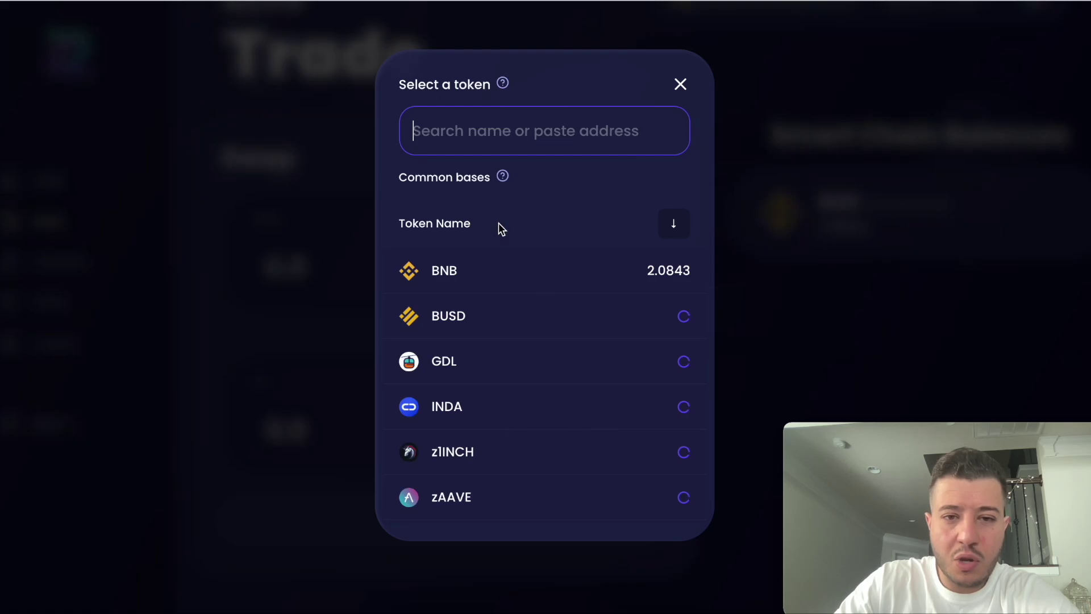
{"action": "mouse_move", "coordinate": [504, 173]}
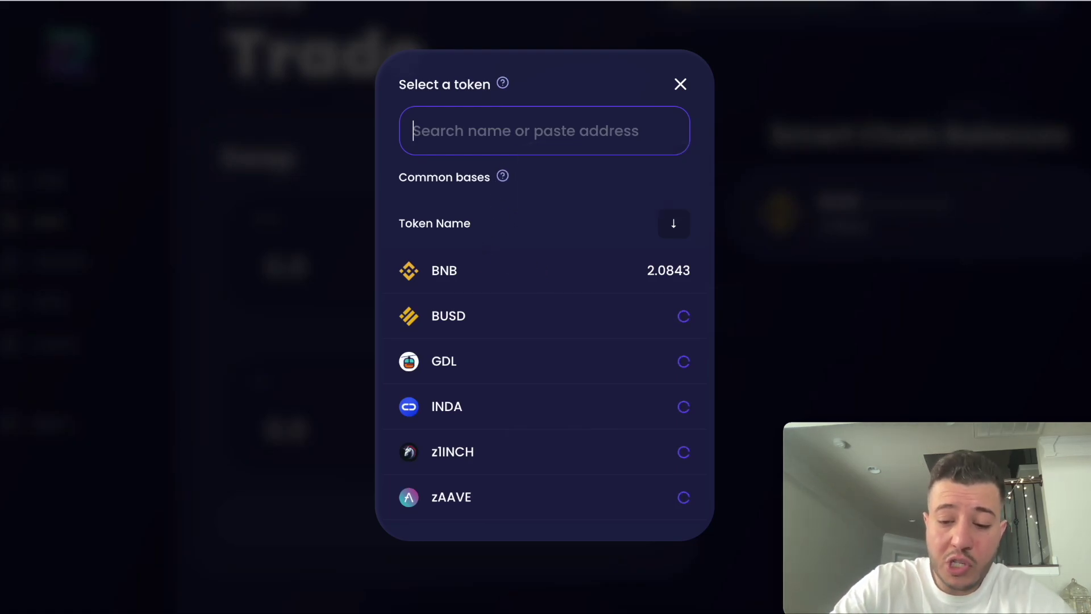
{"action": "type", "text": "."}
{"action": "key", "text": "BackSpace"}
{"action": "type", "text": "0.5"}
{"action": "left_click", "coordinate": [487, 279]}
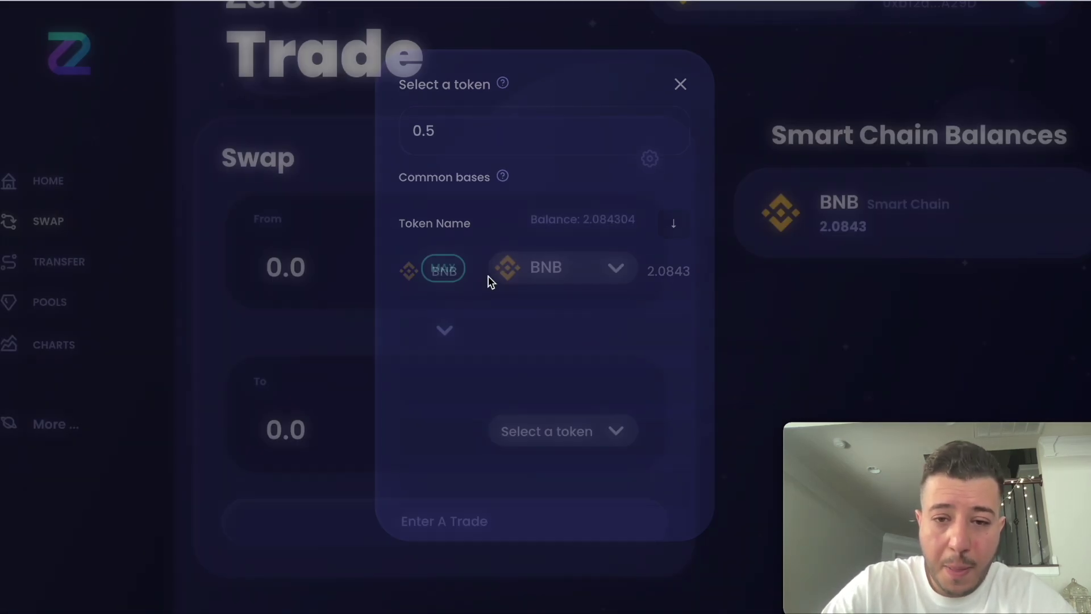
{"action": "left_click", "coordinate": [303, 272]}
{"action": "type", "text": "0.5"}
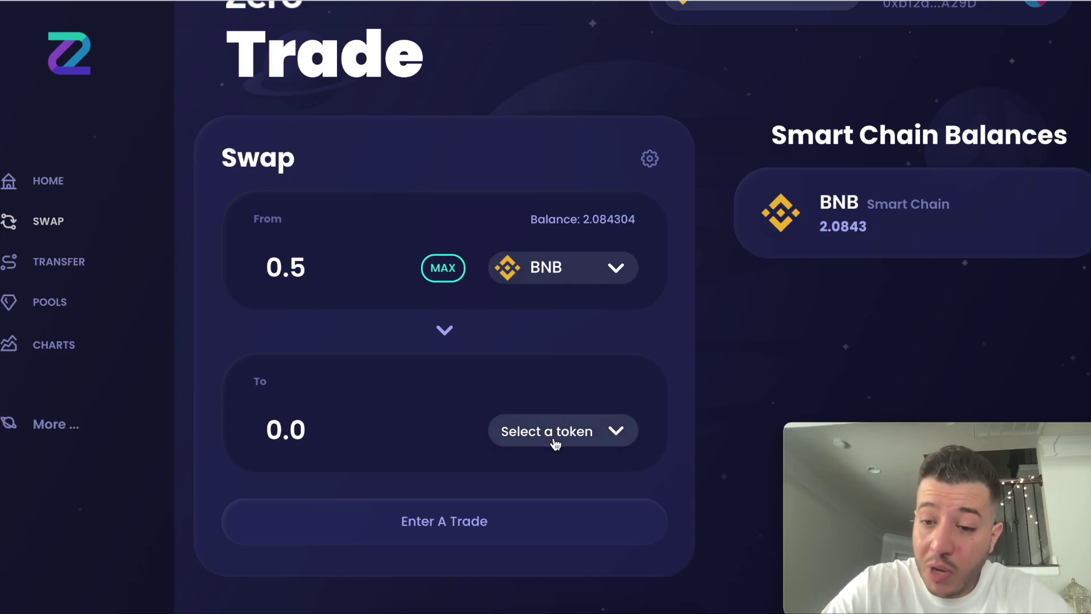
Step: Search for "zero" and choose ZERO as the token to receive
{"action": "left_click", "coordinate": [555, 442]}
{"action": "type", "text": "zero"}
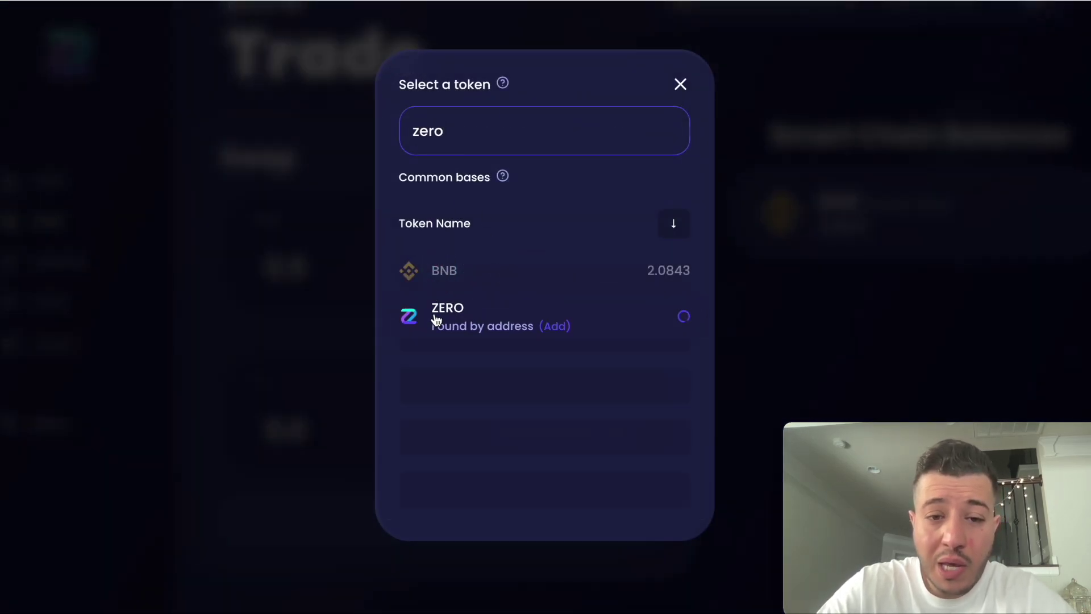
{"action": "left_click", "coordinate": [436, 320]}
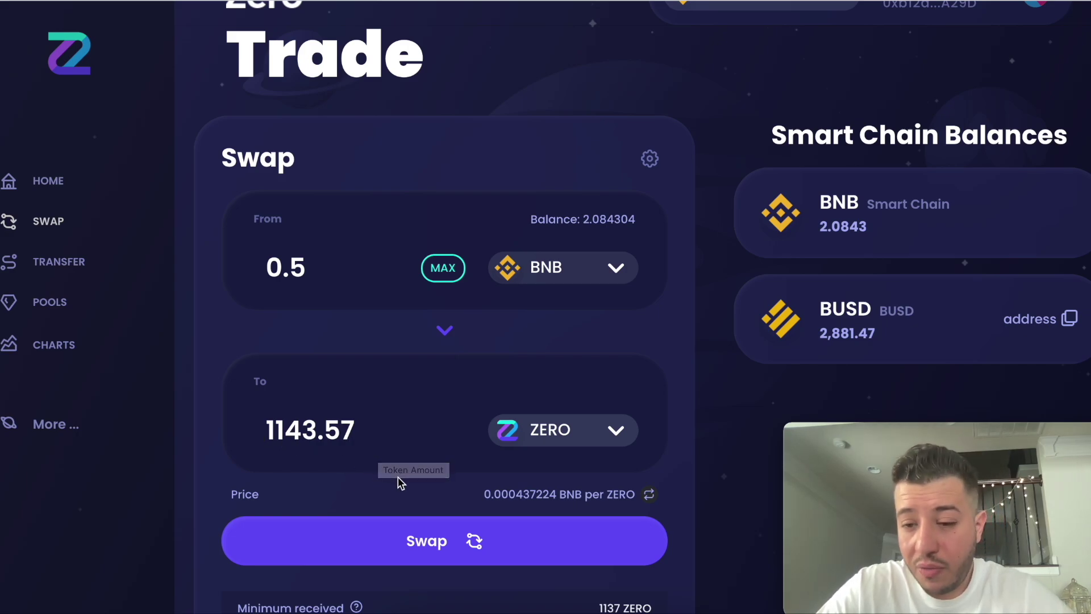
Step: Submit the swap of 0.5 BNB for ZERO and approve the transaction in the wallet
{"action": "scroll", "coordinate": [584, 481], "scroll_direction": "down", "scroll_amount": 1}
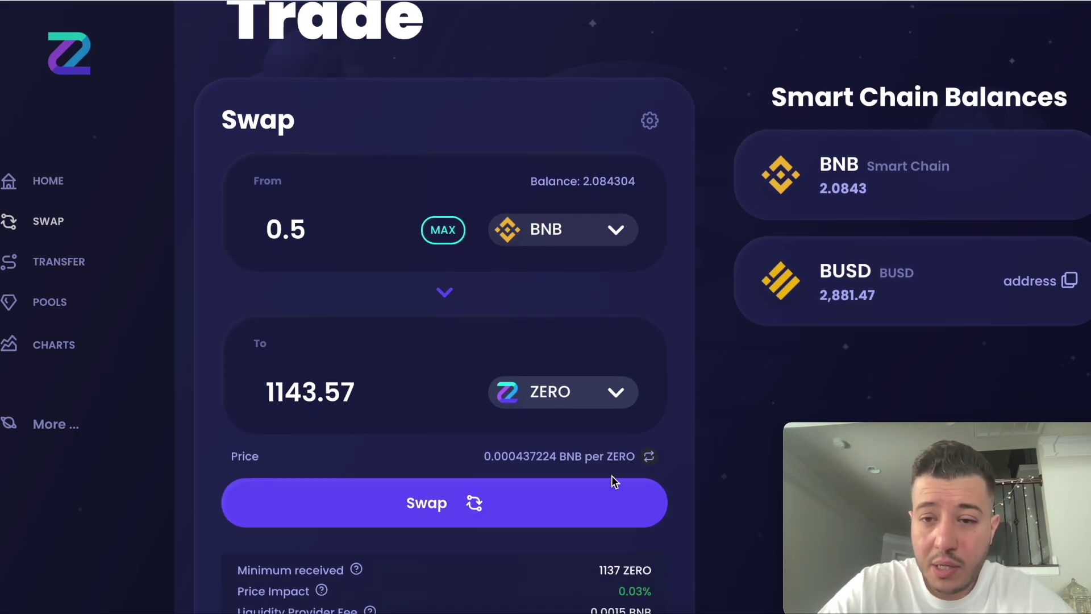
{"action": "left_click", "coordinate": [483, 508]}
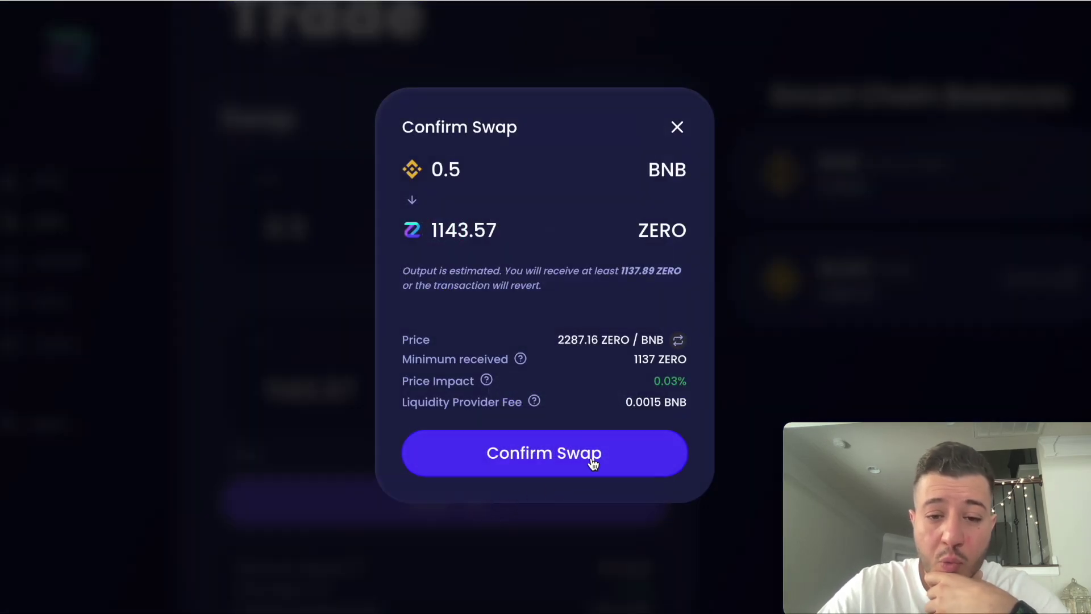
{"action": "left_click", "coordinate": [591, 458]}
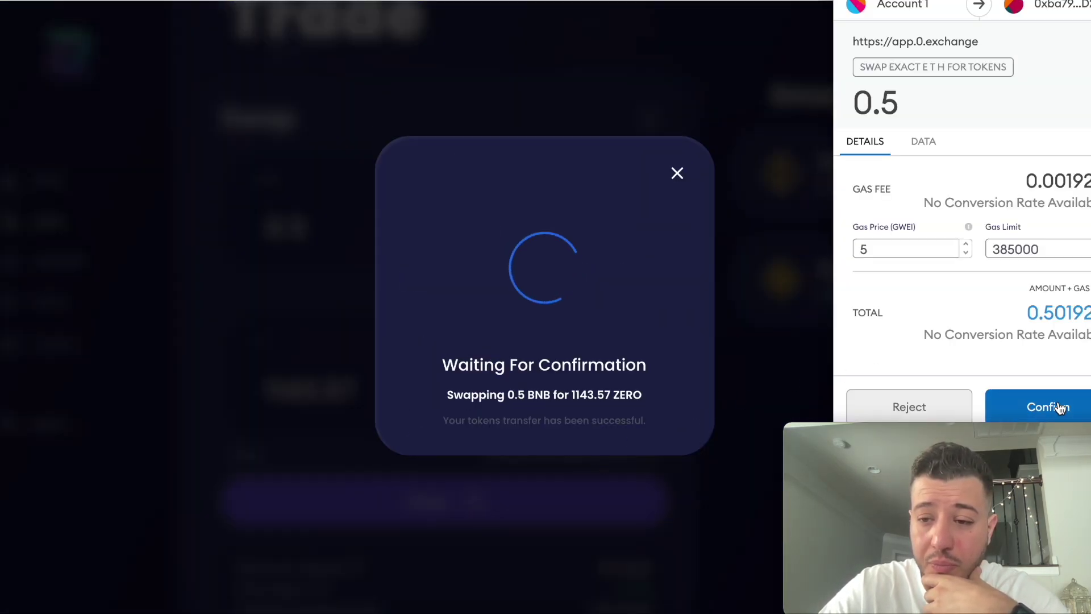
{"action": "left_click", "coordinate": [1060, 409]}
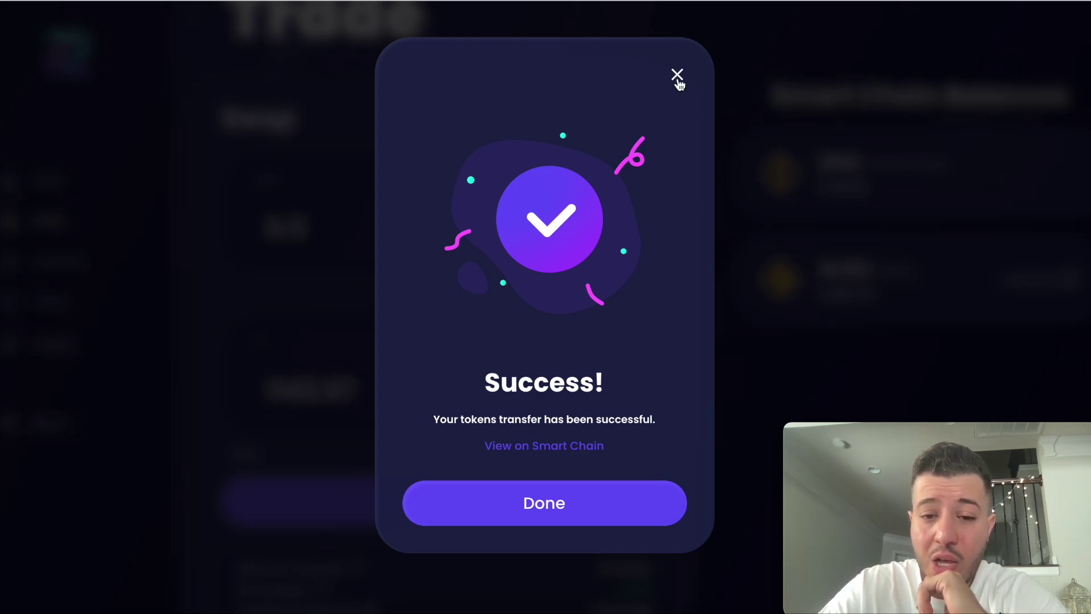
Step: Close the swap success dialog and dismiss the notification of the completed BNB-to-ZERO swap
{"action": "left_click", "coordinate": [677, 74]}
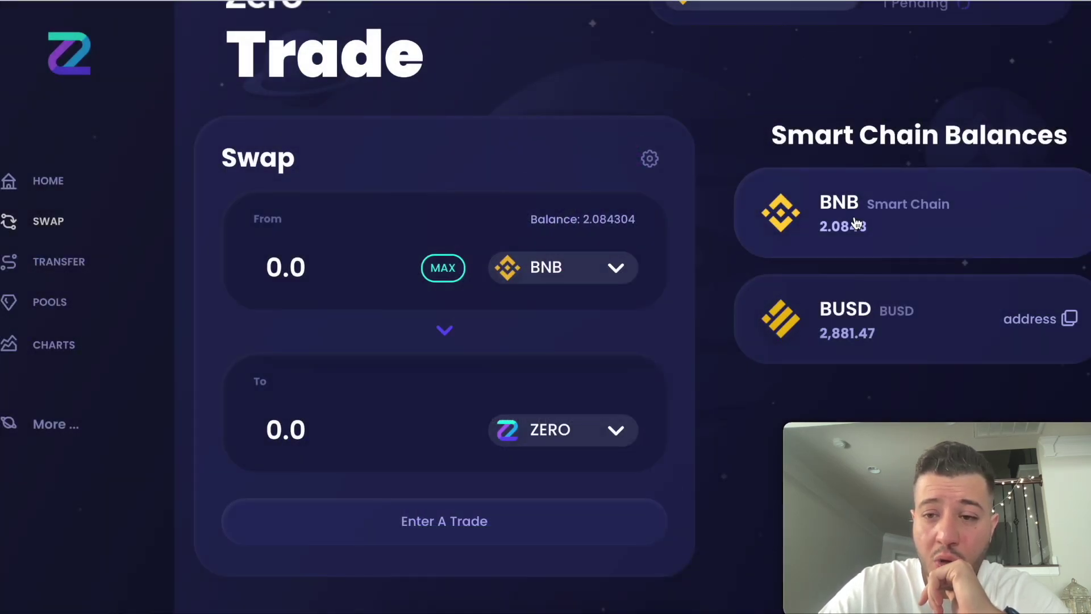
{"action": "scroll", "coordinate": [1005, 101], "scroll_direction": "up", "scroll_amount": 2}
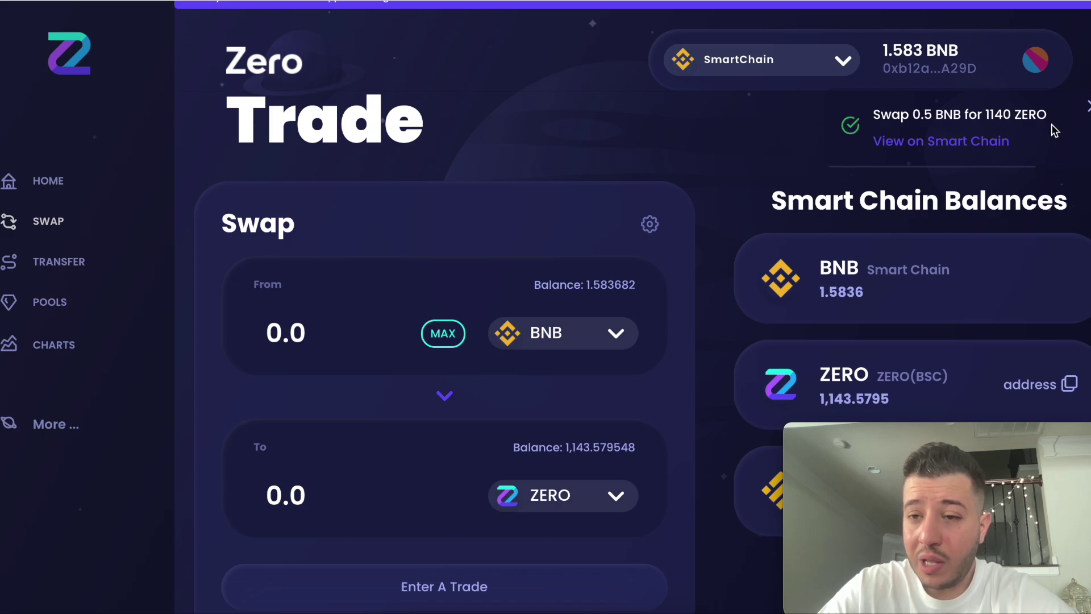
{"action": "left_click", "coordinate": [1088, 107]}
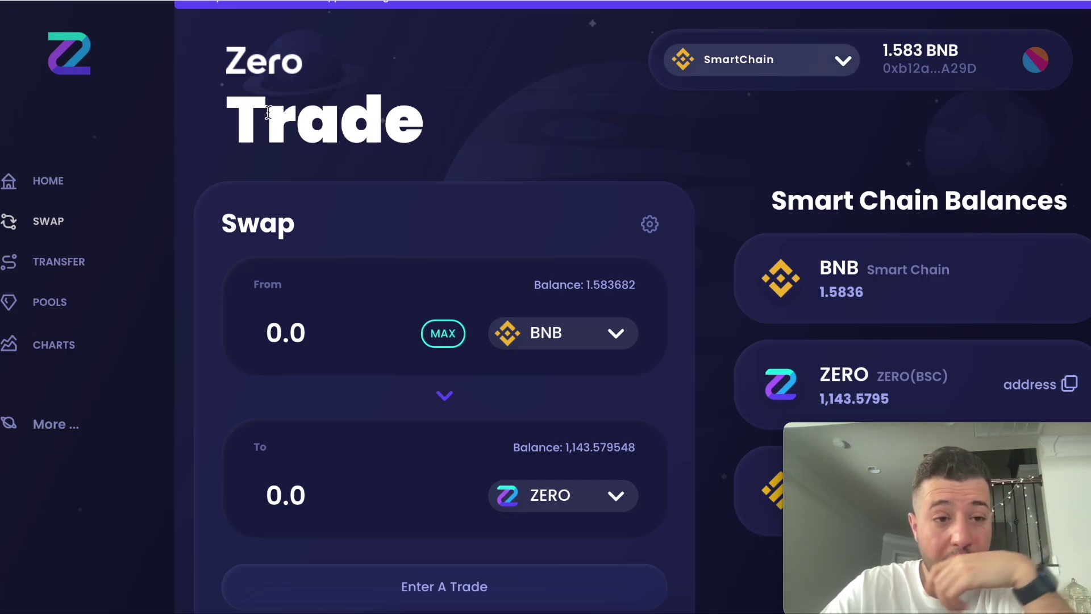
Step: Expand the BNB-ZERO entry in the liquidity pools list and open its management page
{"action": "left_click", "coordinate": [64, 313]}
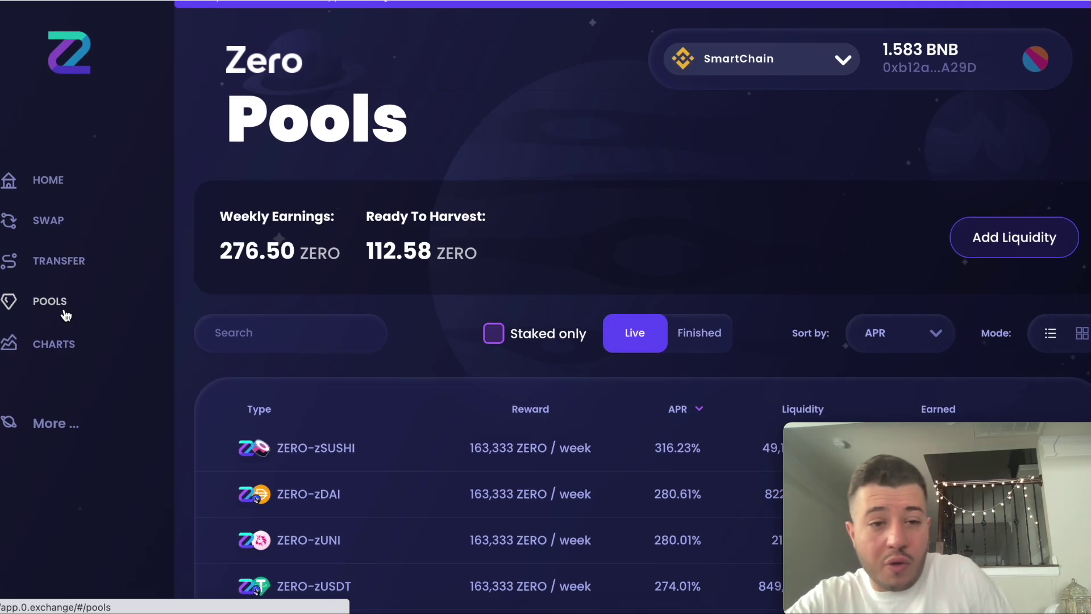
{"action": "scroll", "coordinate": [325, 341], "scroll_direction": "down", "scroll_amount": 5}
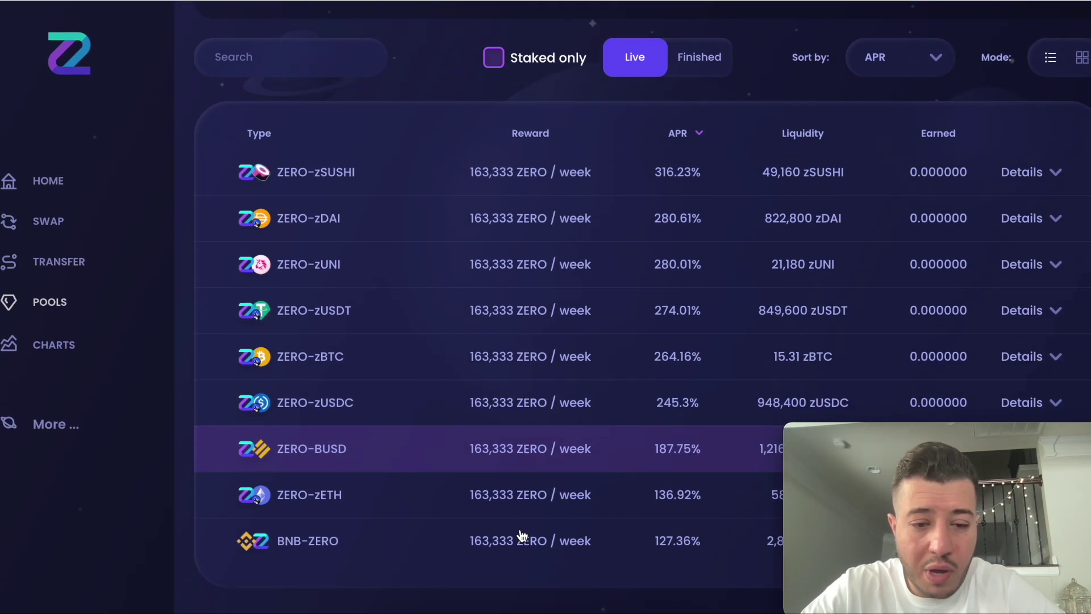
{"action": "left_click", "coordinate": [565, 527]}
{"action": "scroll", "coordinate": [586, 513], "scroll_direction": "down", "scroll_amount": 3}
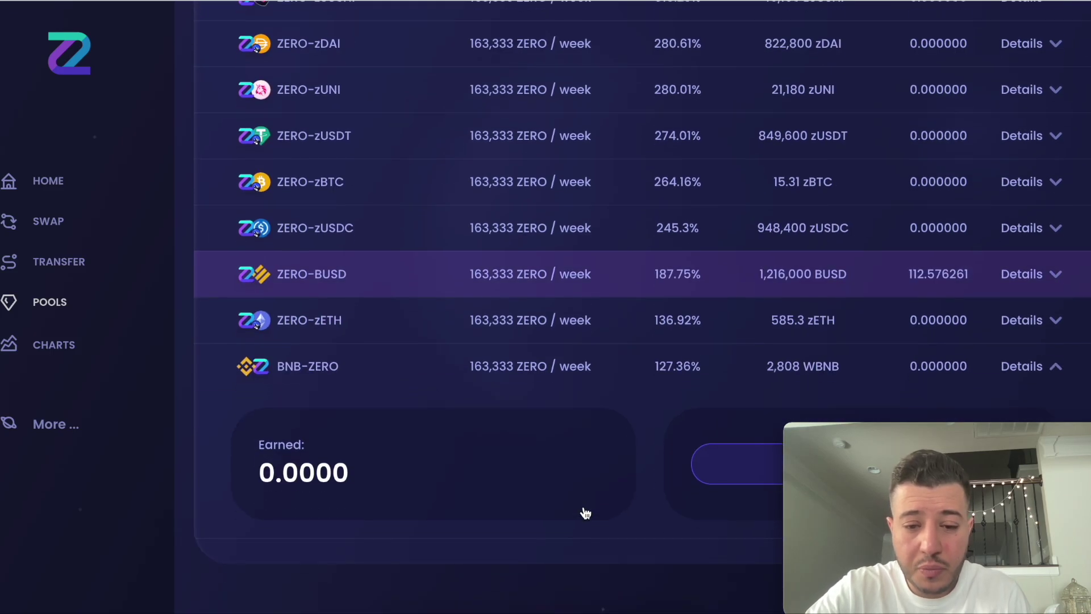
{"action": "left_click_drag", "start_coordinate": [858, 433], "coordinate": [812, 537]}
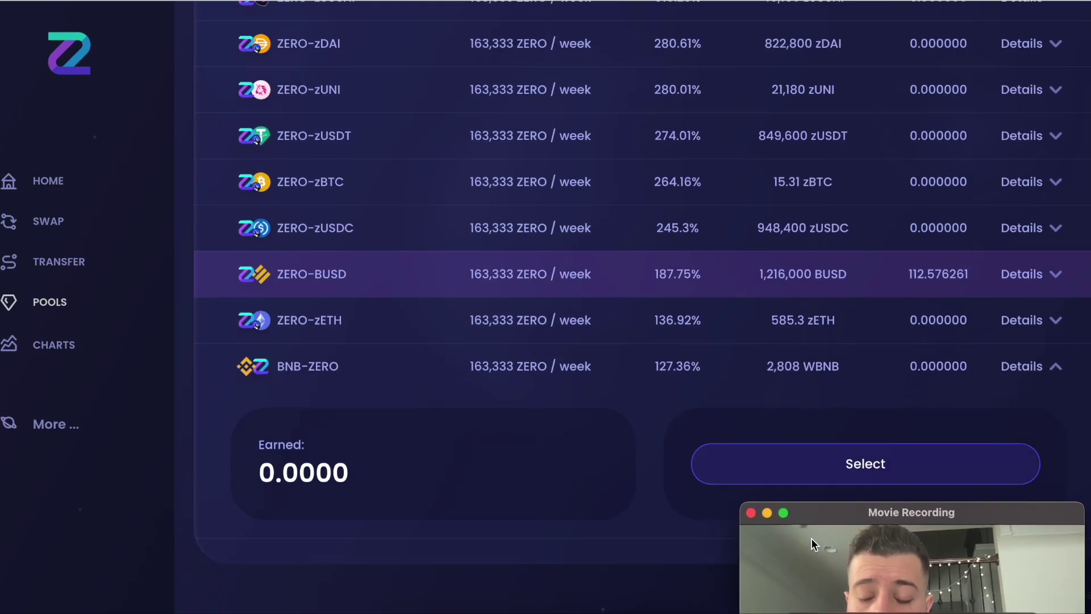
{"action": "left_click", "coordinate": [875, 473]}
{"action": "left_click_drag", "start_coordinate": [906, 511], "coordinate": [934, 431]}
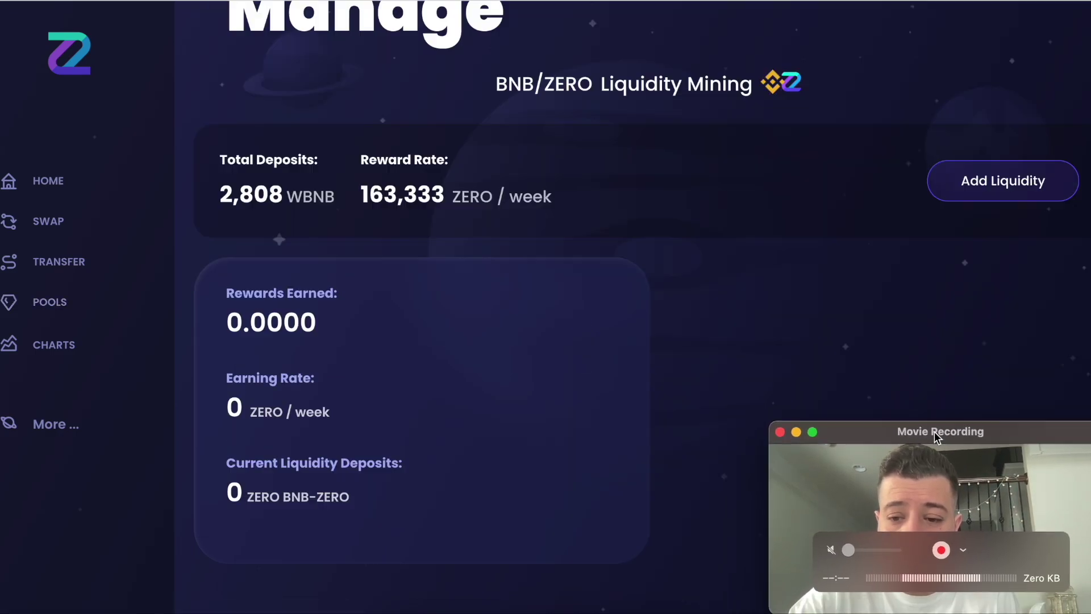
Step: Add liquidity with the maximum ZERO balance and 0.498671 BNB, approve it in the wallet, and dismiss the dialog
{"action": "left_click", "coordinate": [1003, 189]}
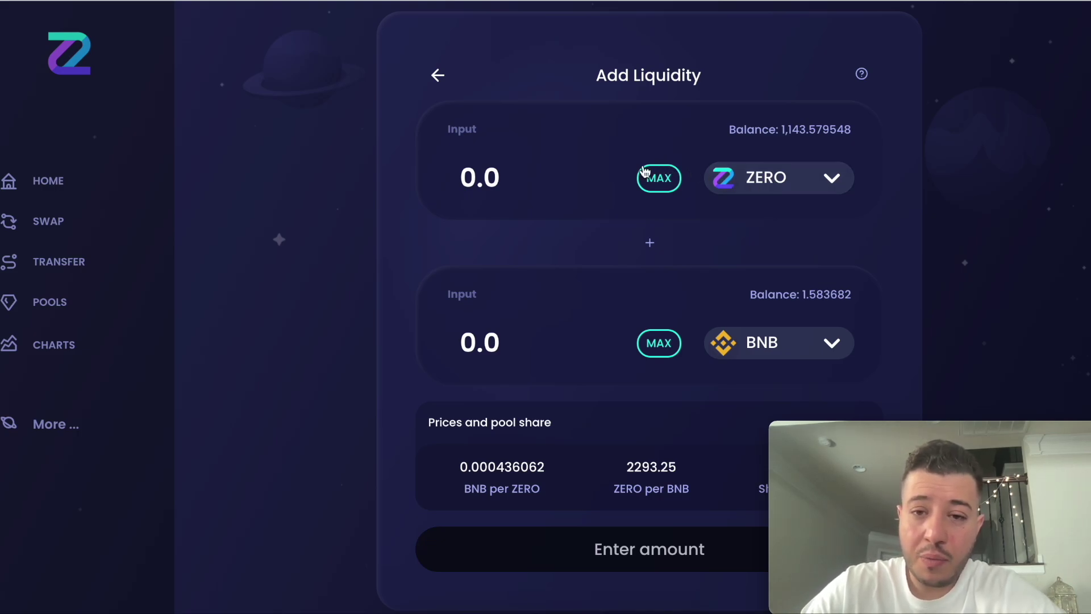
{"action": "left_click", "coordinate": [657, 177]}
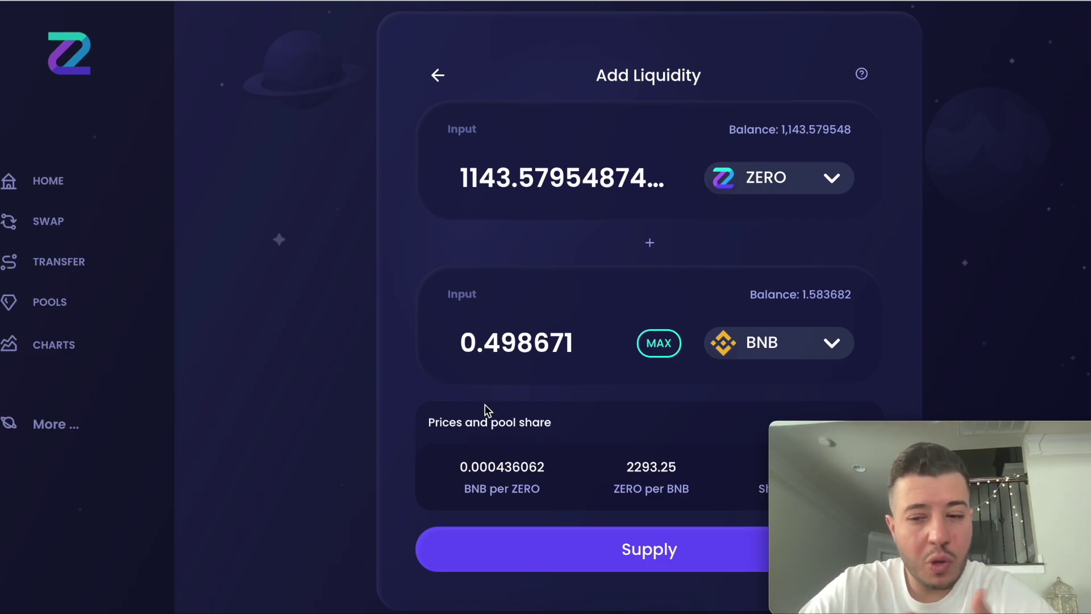
{"action": "left_click", "coordinate": [568, 544]}
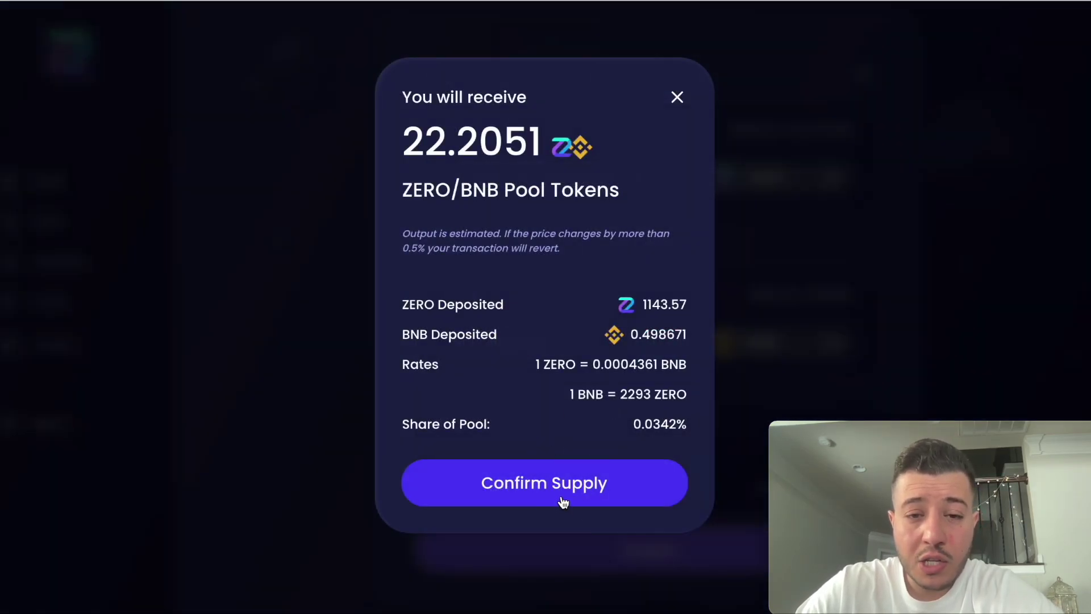
{"action": "left_click", "coordinate": [562, 501]}
{"action": "left_click", "coordinate": [1063, 404]}
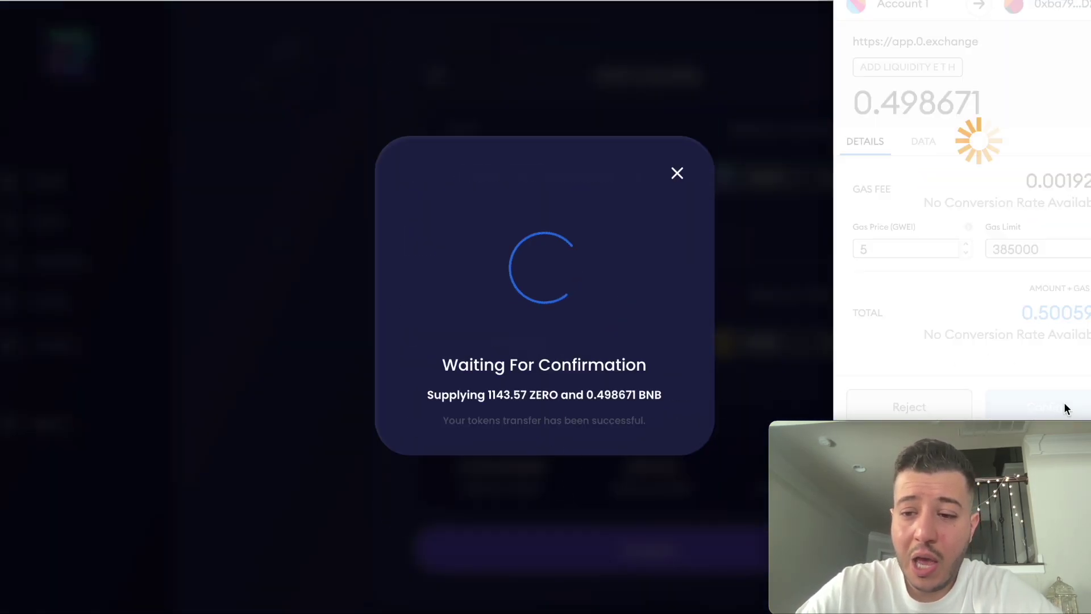
{"action": "left_click", "coordinate": [678, 76]}
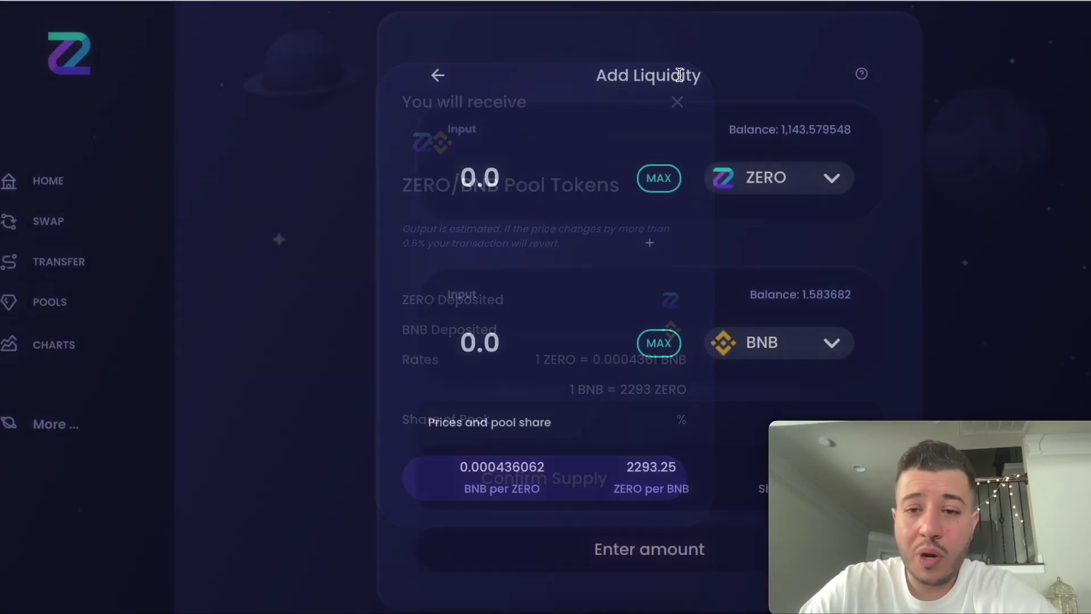
{"action": "scroll", "coordinate": [898, 288], "scroll_direction": "up", "scroll_amount": 2}
{"action": "scroll", "coordinate": [898, 288], "scroll_direction": "up", "scroll_amount": 1}
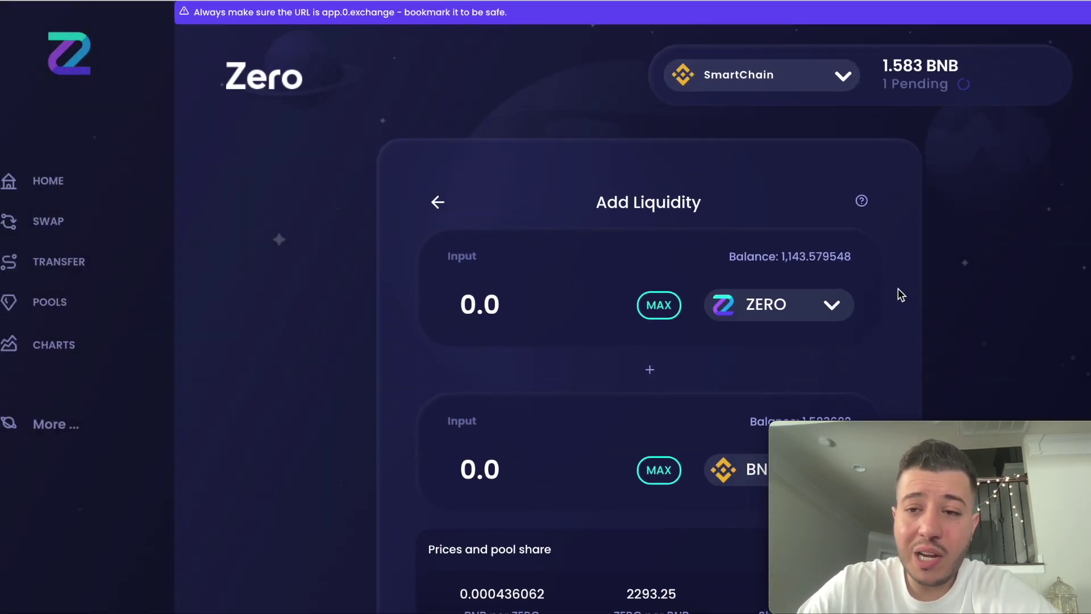
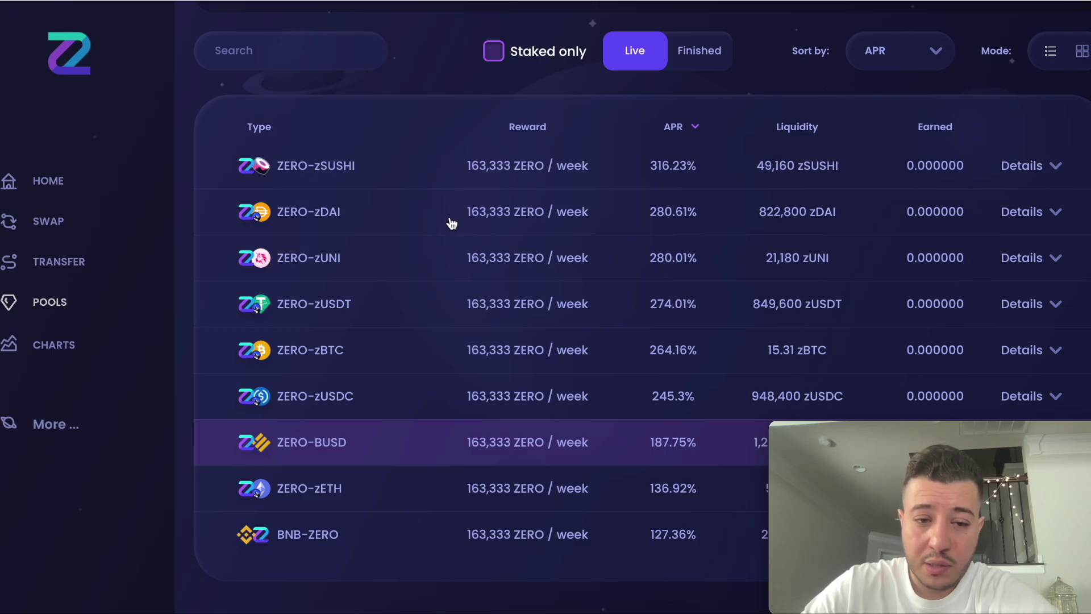
Step: Reopen the management page of the BNB-ZERO pool from the pools list
{"action": "left_click", "coordinate": [527, 544]}
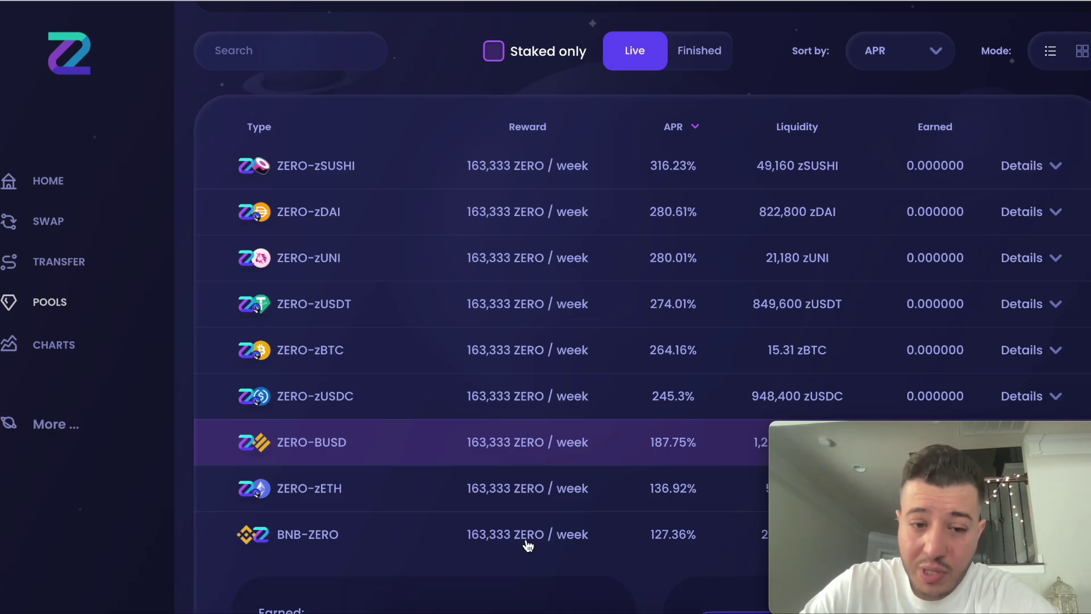
{"action": "scroll", "coordinate": [529, 545], "scroll_direction": "down", "scroll_amount": 3}
{"action": "mouse_move", "coordinate": [860, 432]}
{"action": "left_click_drag", "start_coordinate": [860, 432], "coordinate": [478, 449]}
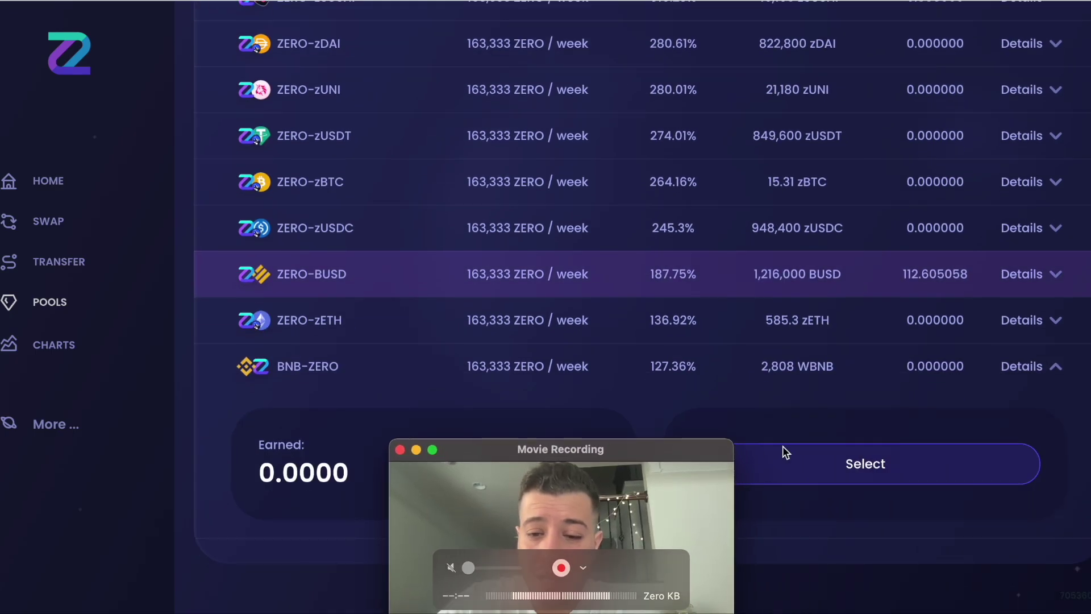
{"action": "left_click", "coordinate": [824, 465]}
{"action": "left_click_drag", "start_coordinate": [661, 448], "coordinate": [1003, 469]}
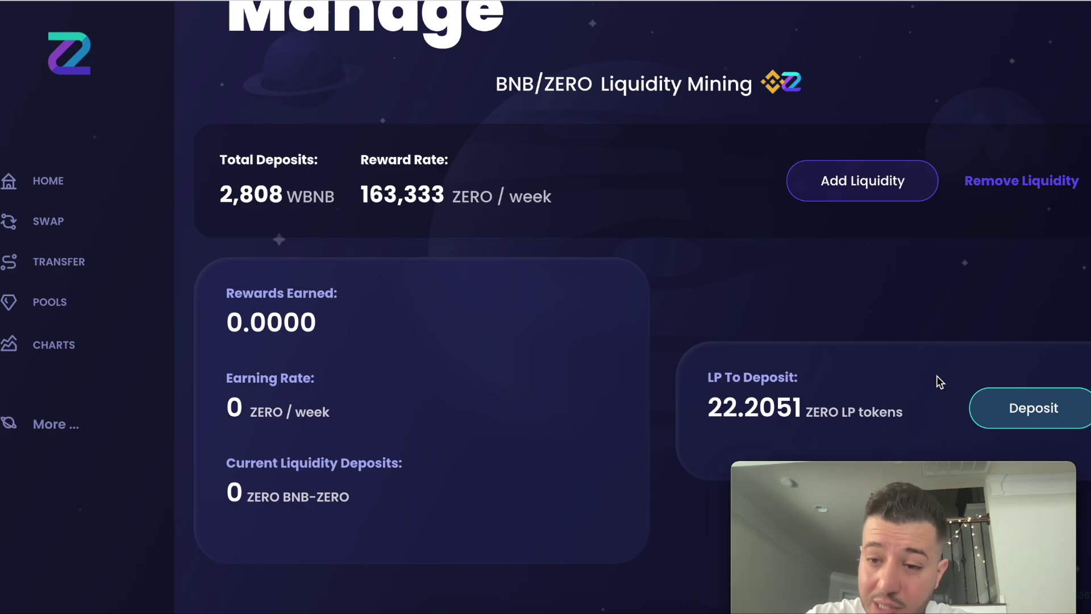
Step: Start a ZERO-WBNB deposit with the maximum available LP tokens and approve the token spending in the wallet
{"action": "left_click", "coordinate": [1016, 409]}
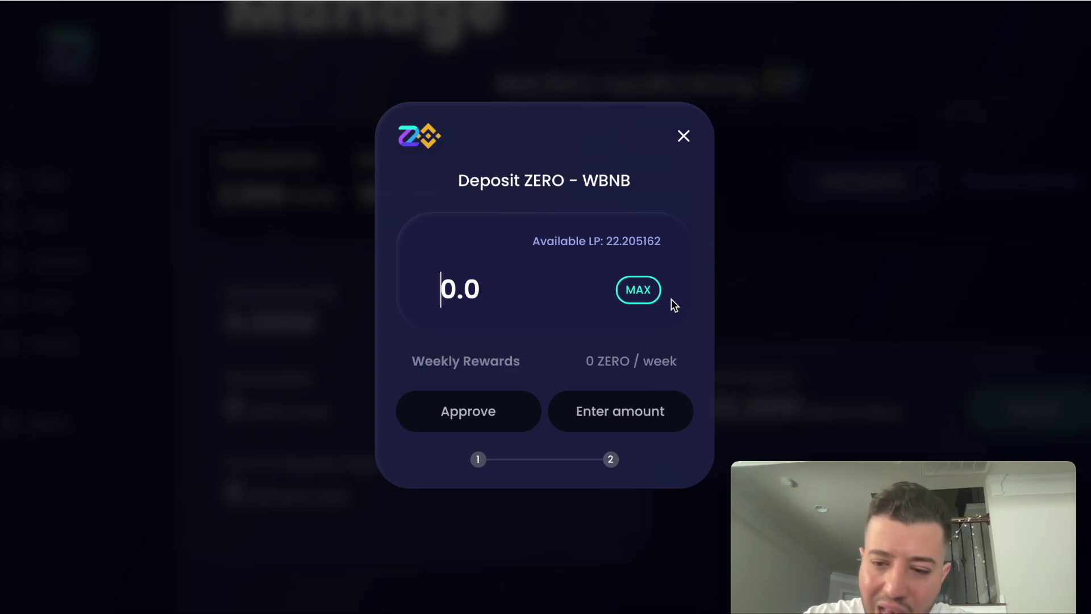
{"action": "left_click", "coordinate": [639, 292]}
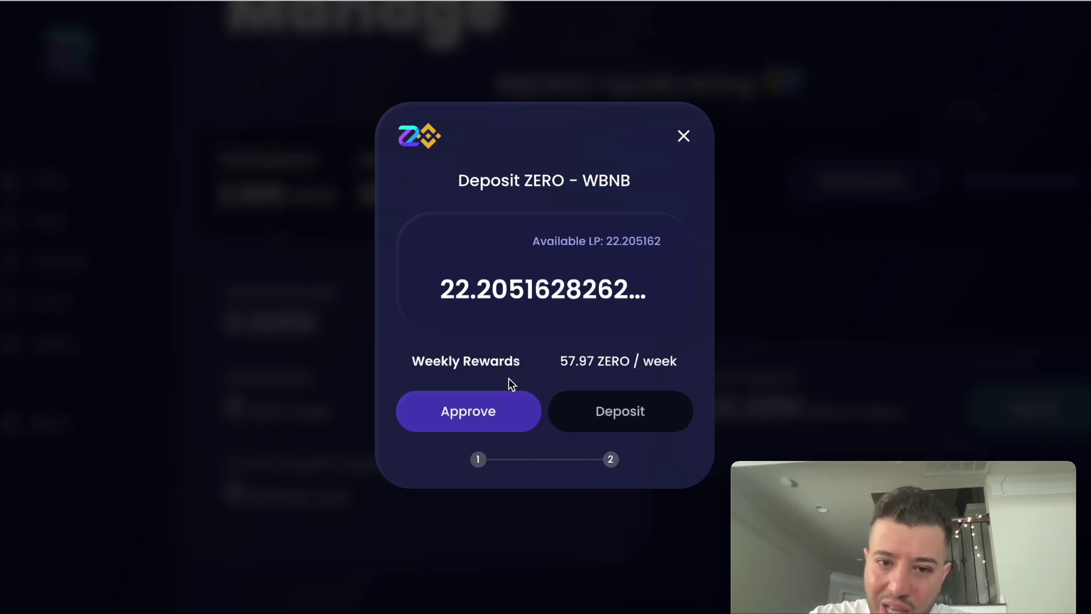
{"action": "left_click", "coordinate": [458, 425]}
{"action": "left_click", "coordinate": [1072, 418]}
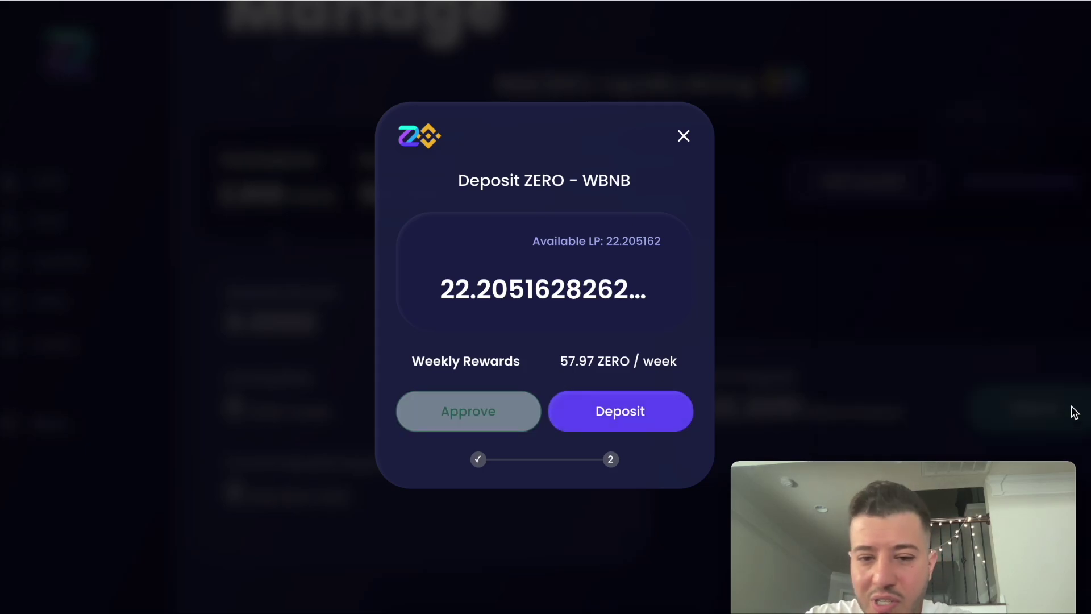
Step: Check the weekly rewards, then deposit the LP tokens into the rewards pool and confirm the transaction in the wallet
{"action": "left_click", "coordinate": [643, 417]}
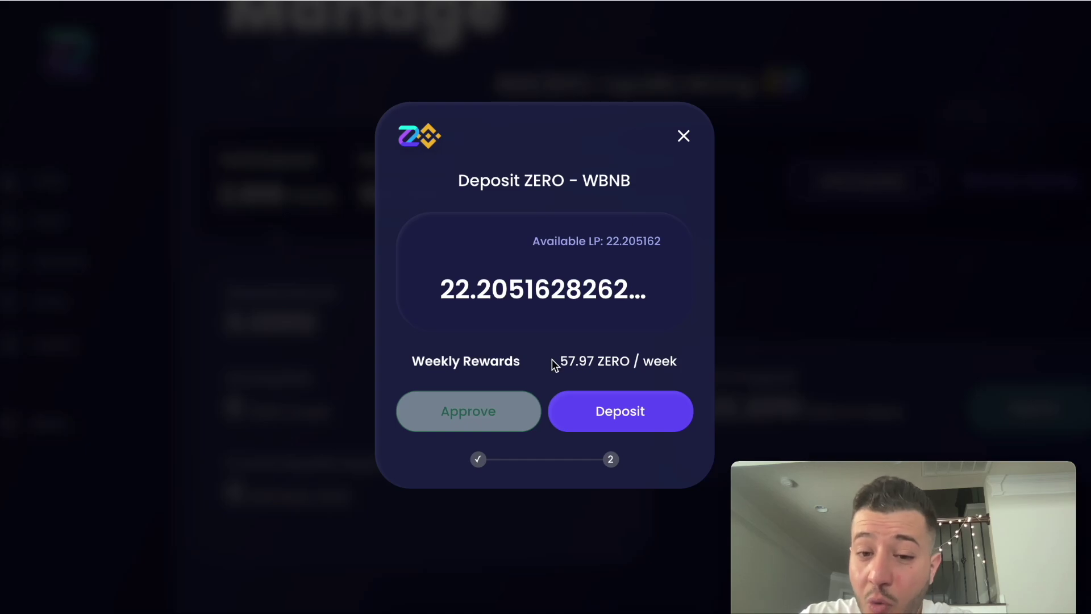
{"action": "left_click_drag", "start_coordinate": [556, 361], "coordinate": [620, 365]}
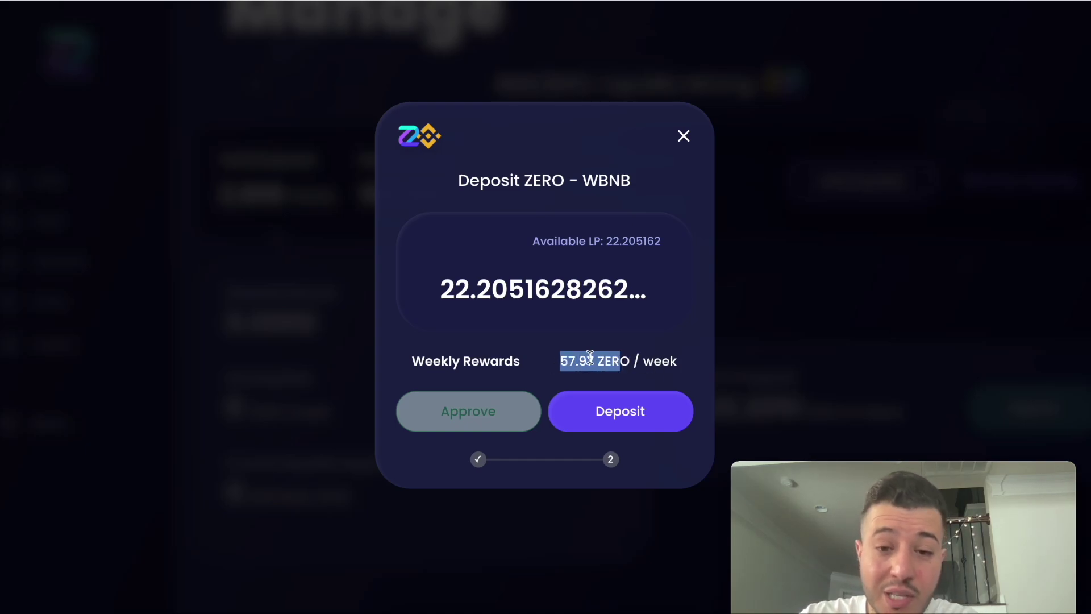
{"action": "left_click", "coordinate": [564, 360]}
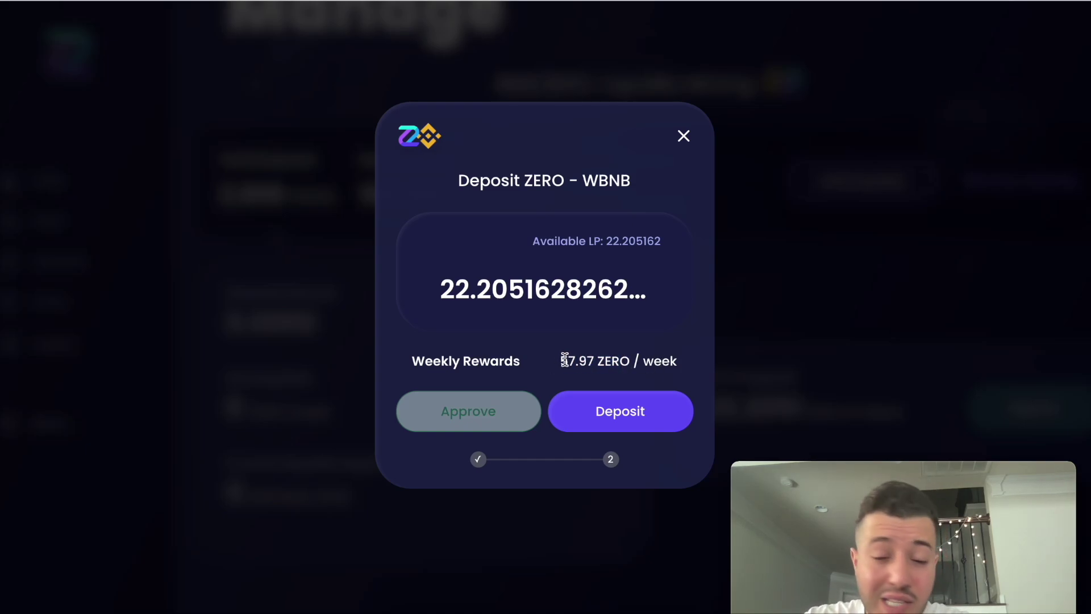
{"action": "left_click", "coordinate": [619, 362]}
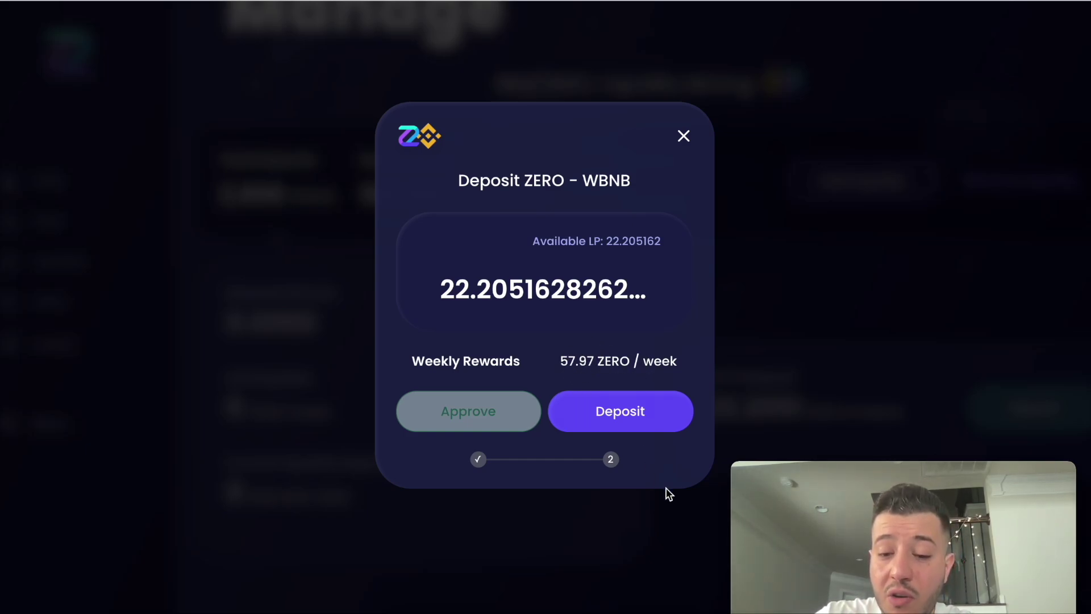
{"action": "left_click", "coordinate": [647, 431]}
{"action": "left_click", "coordinate": [1039, 408]}
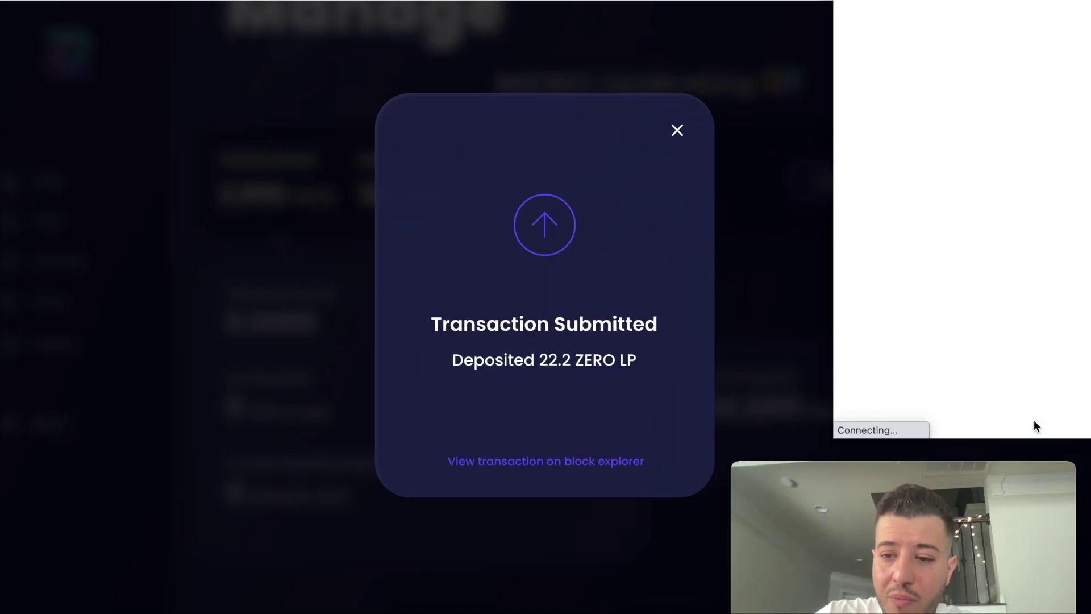
Step: Switch to Calculator, multiply 55 by 0.27 to estimate the value of the weekly ZERO rewards, and close it
{"action": "left_click", "coordinate": [673, 603]}
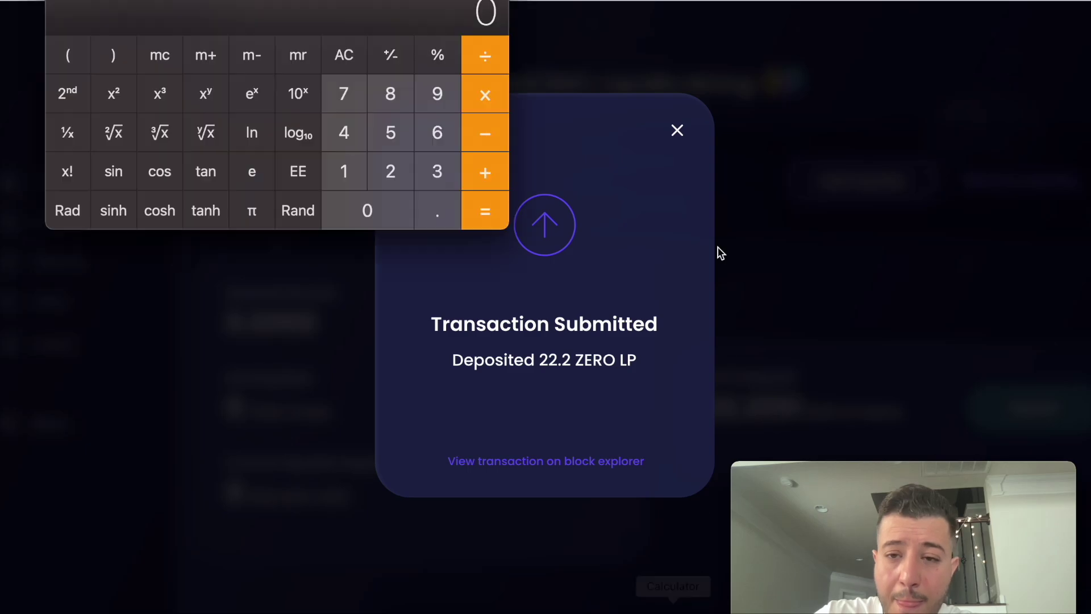
{"action": "double_click", "coordinate": [391, 119]}
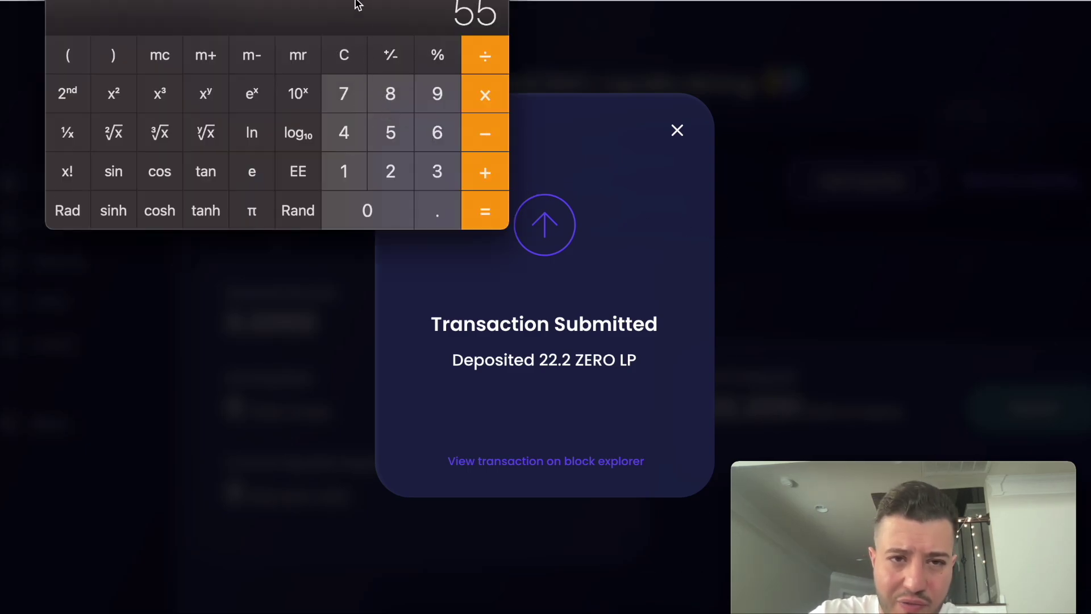
{"action": "left_click_drag", "start_coordinate": [358, 3], "coordinate": [355, 66]}
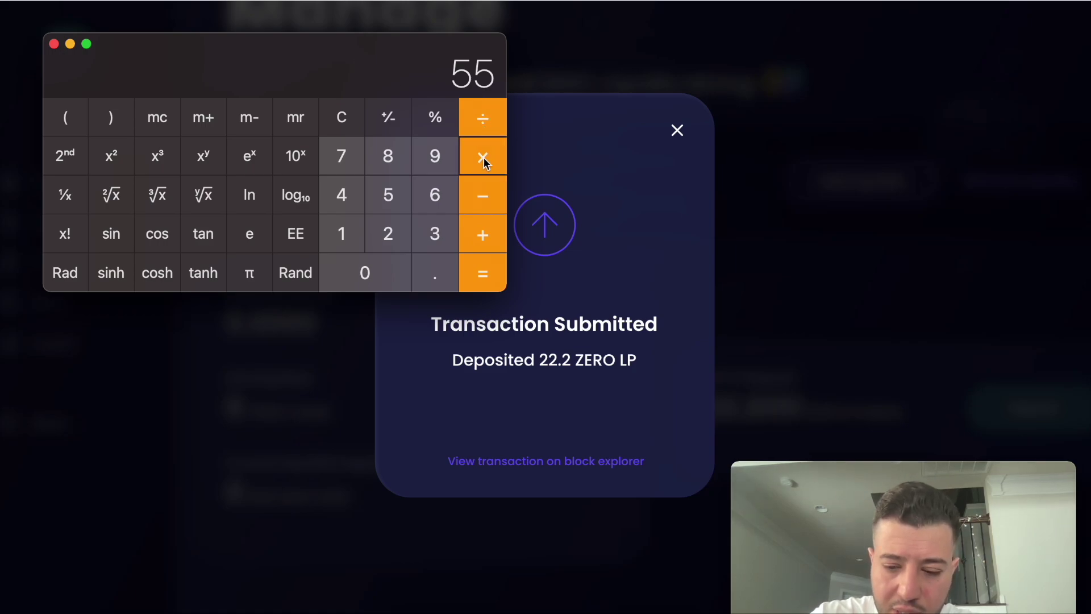
{"action": "type", "text": "."}
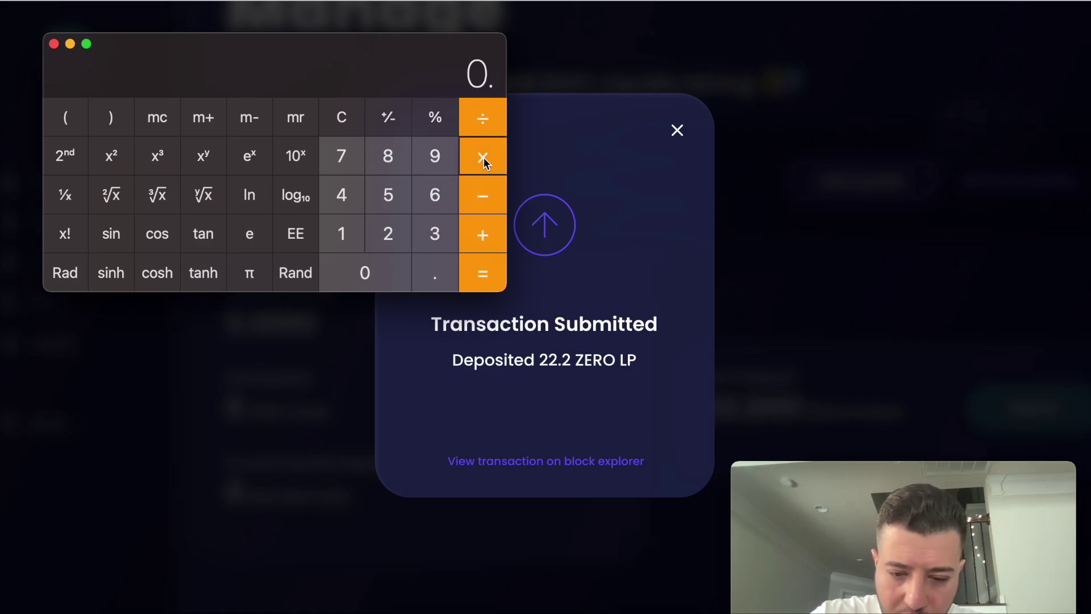
{"action": "type", "text": "27"}
{"action": "key", "text": "Return"}
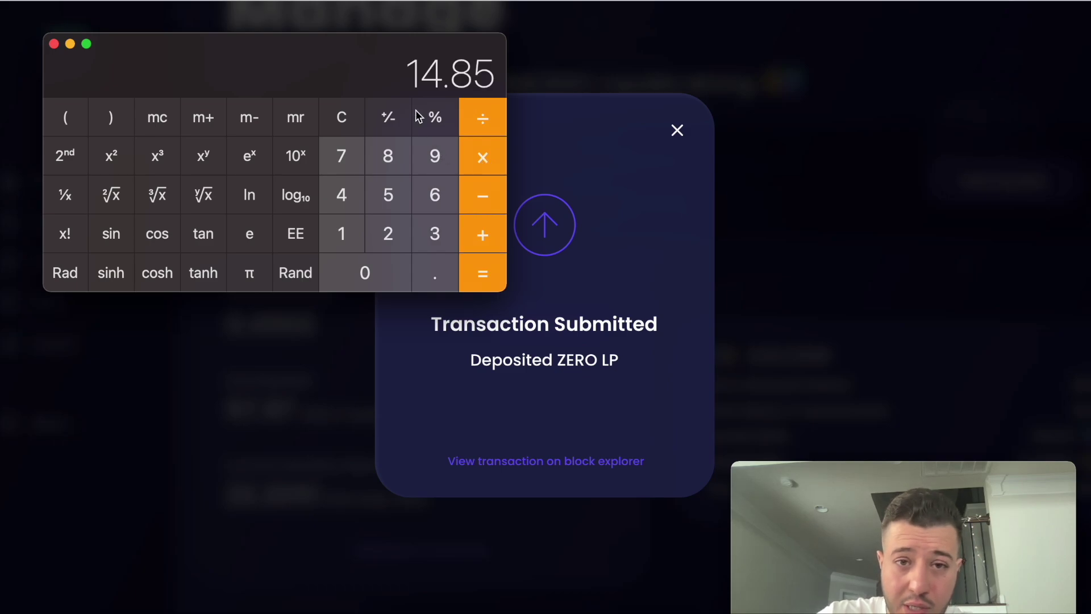
{"action": "left_click", "coordinate": [54, 44]}
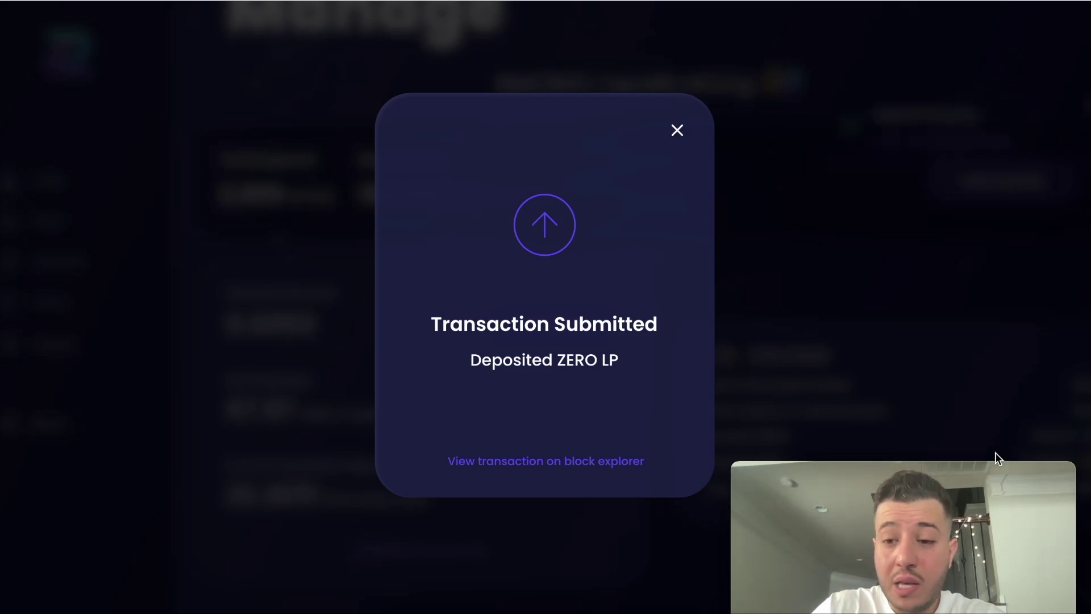
Step: Close the submitted deposit dialog and review the rewards and pooled tokens of the BNB/ZERO position
{"action": "left_click_drag", "start_coordinate": [982, 470], "coordinate": [1018, 439]}
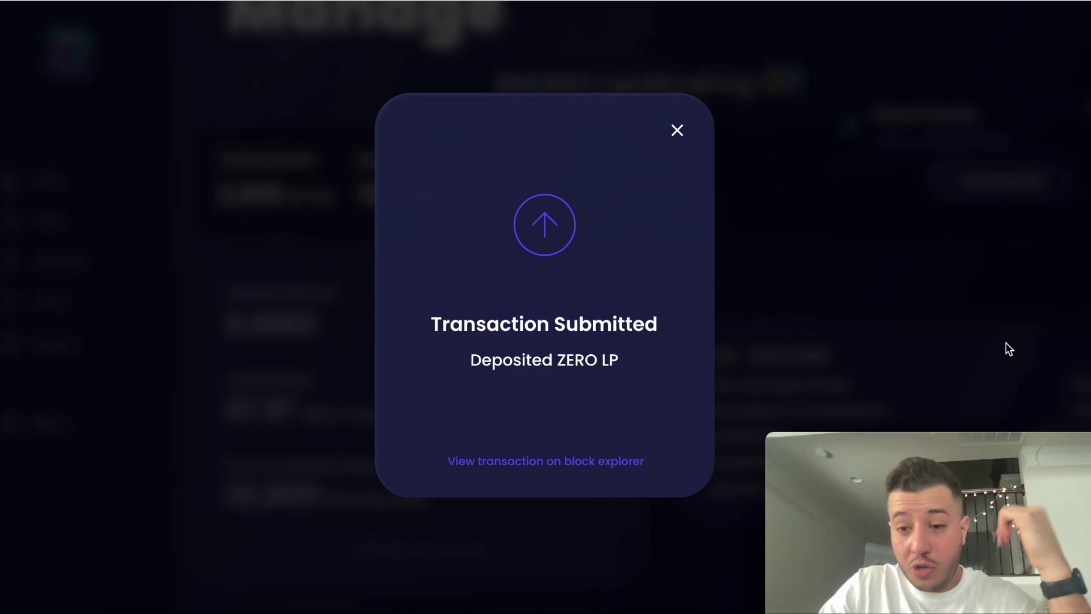
{"action": "left_click", "coordinate": [677, 131]}
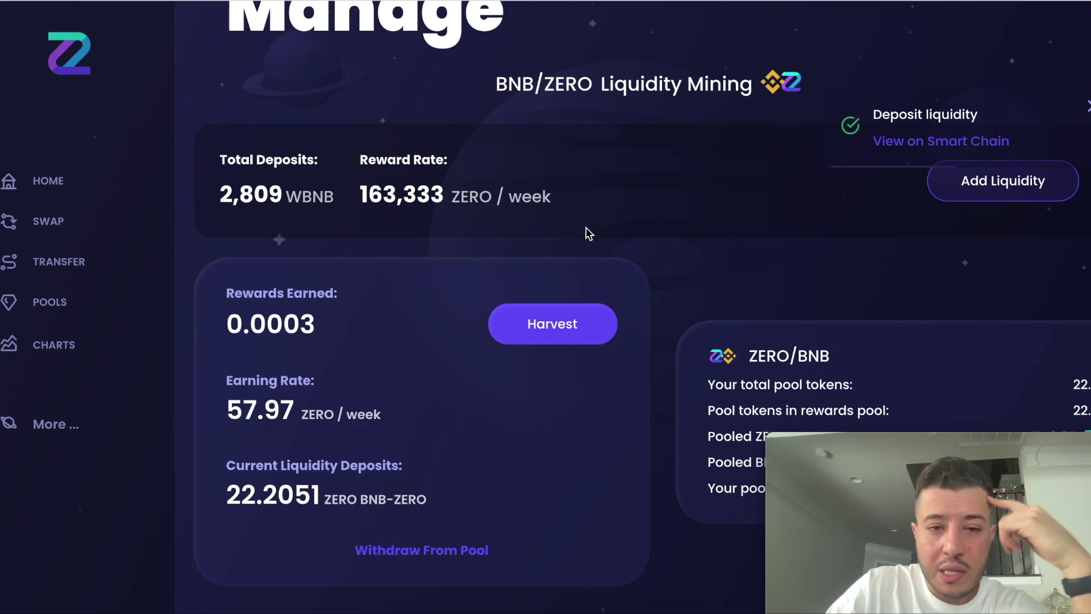
{"action": "scroll", "coordinate": [320, 352], "scroll_direction": "down", "scroll_amount": 1}
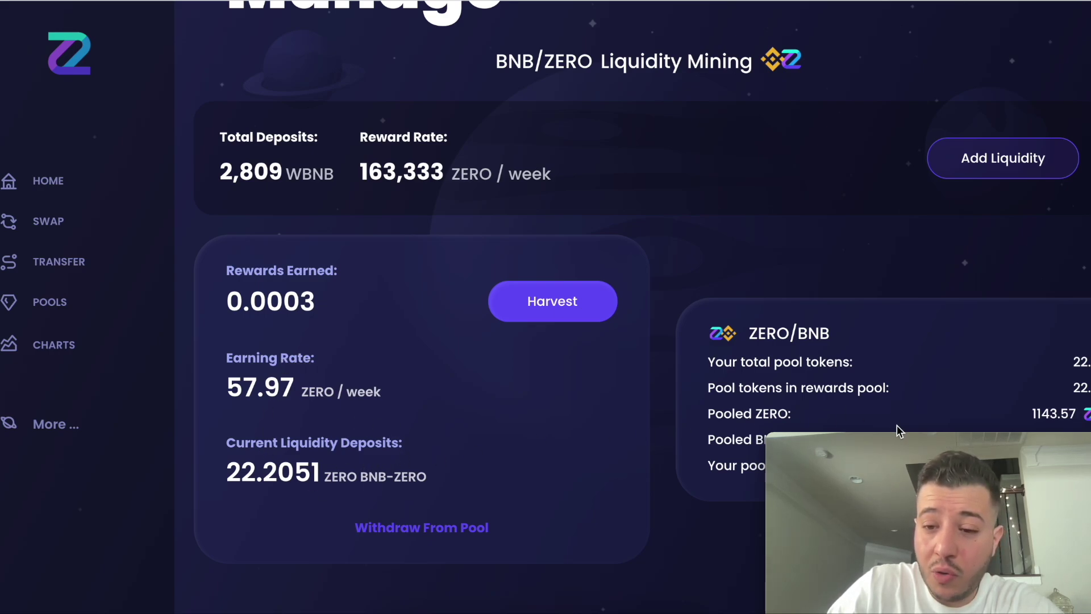
Step: Examine the pooled ZERO and pooled BNB amounts in the ZERO/BNB position summary
{"action": "mouse_move", "coordinate": [902, 435]}
{"action": "left_click_drag", "start_coordinate": [902, 436], "coordinate": [410, 441]}
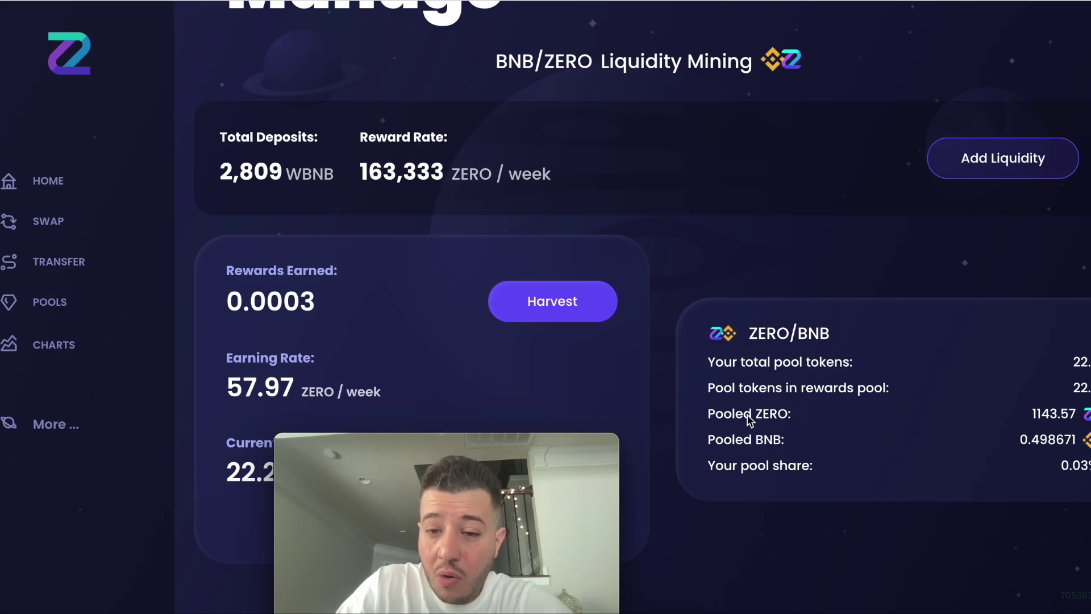
{"action": "left_click_drag", "start_coordinate": [710, 413], "coordinate": [849, 419]}
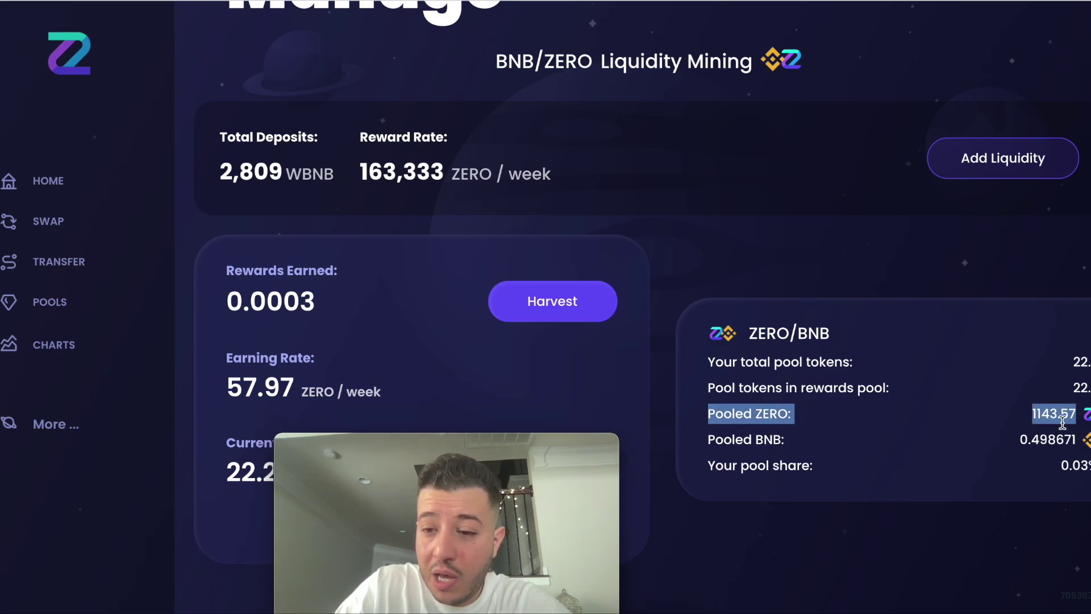
{"action": "left_click", "coordinate": [868, 424]}
{"action": "left_click_drag", "start_coordinate": [728, 439], "coordinate": [950, 441]}
{"action": "left_click", "coordinate": [1048, 440]}
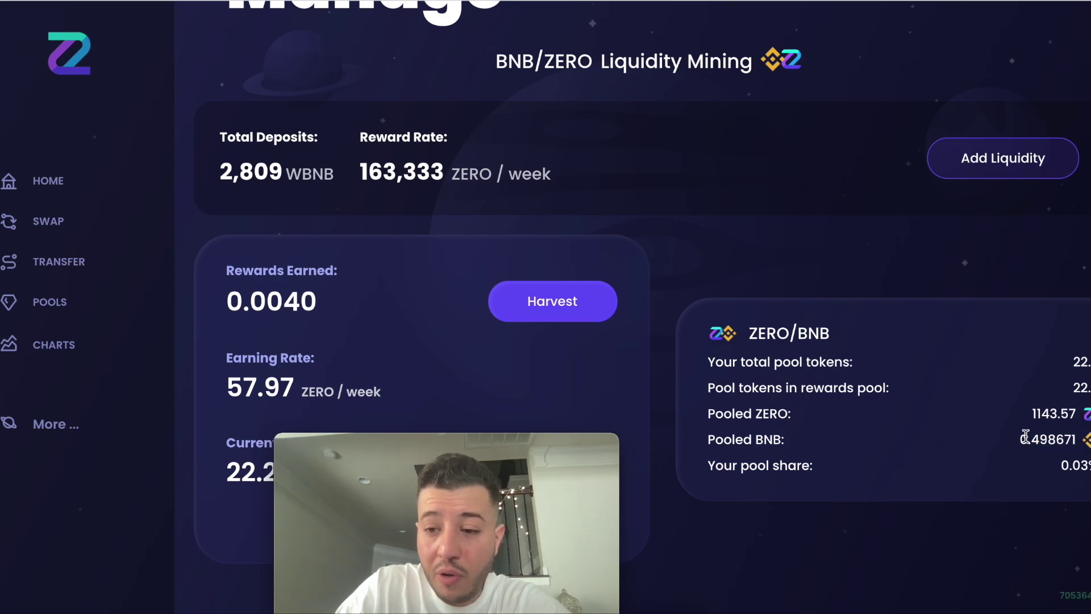
{"action": "mouse_move", "coordinate": [588, 449]}
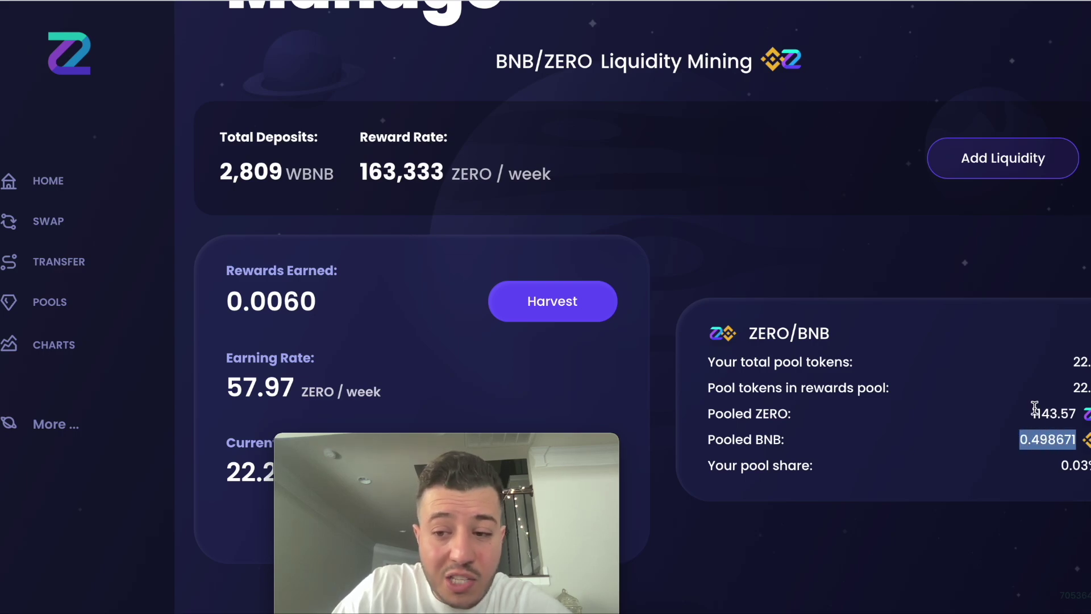
{"action": "left_click_drag", "start_coordinate": [1034, 407], "coordinate": [1061, 407]}
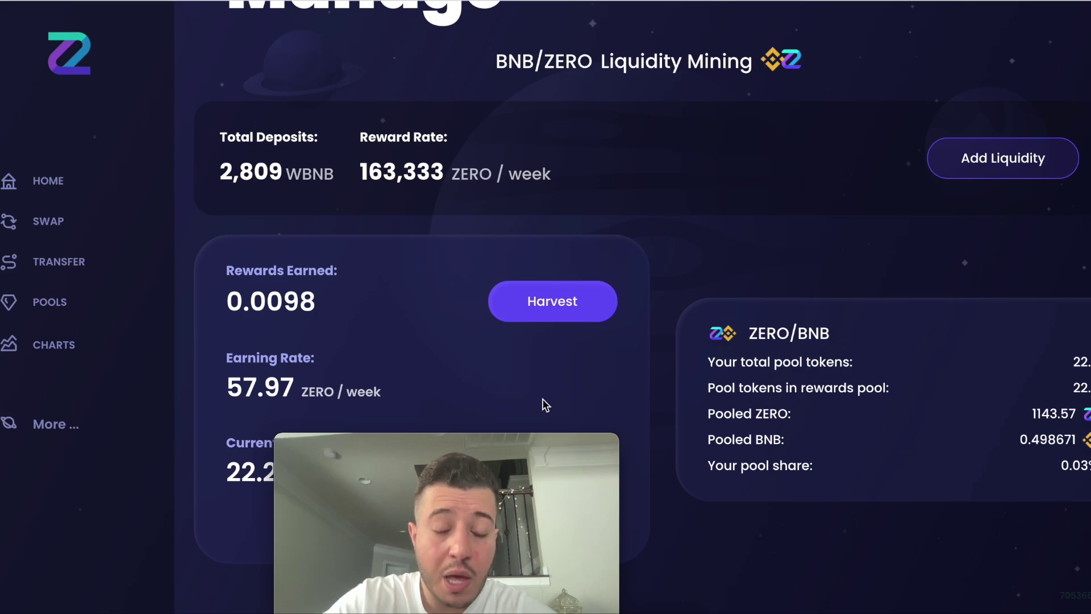
{"action": "left_click_drag", "start_coordinate": [493, 442], "coordinate": [923, 430]}
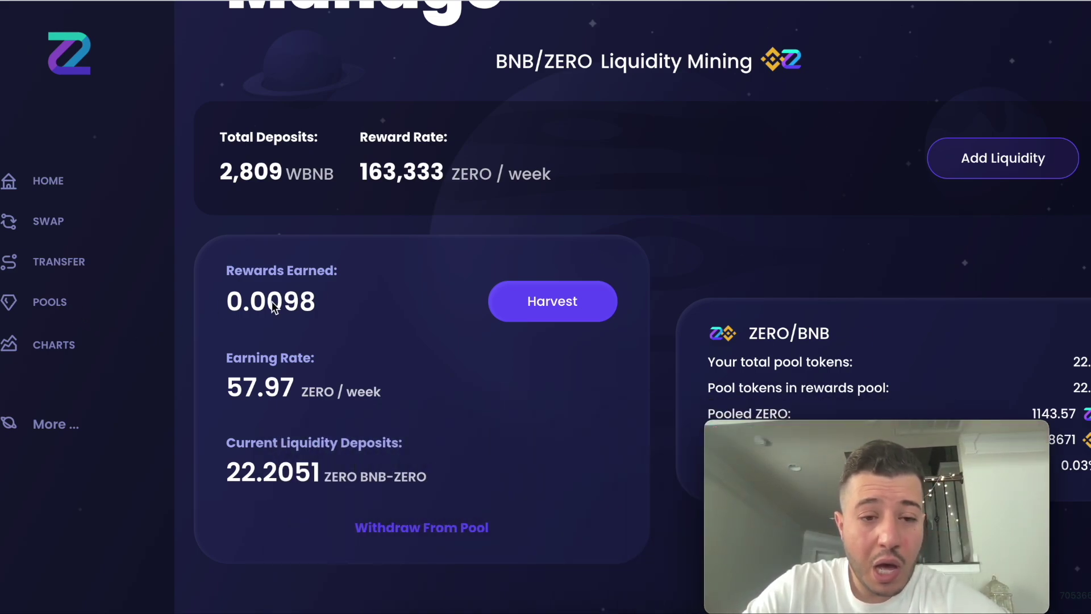